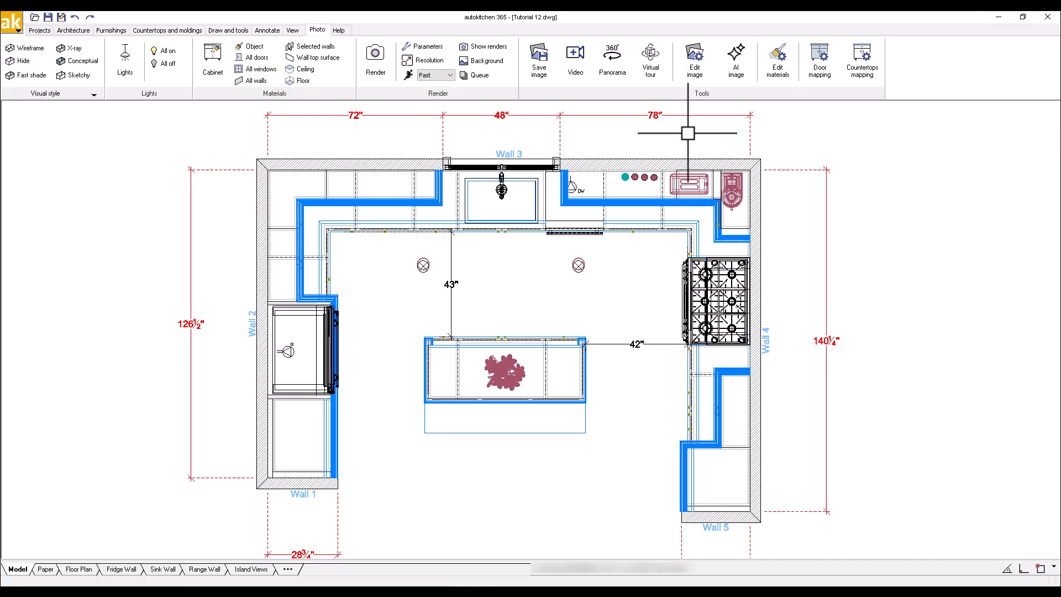
Adjust the intensity of the AUTO_01 scene light and confirm the light settings
click(124, 56)
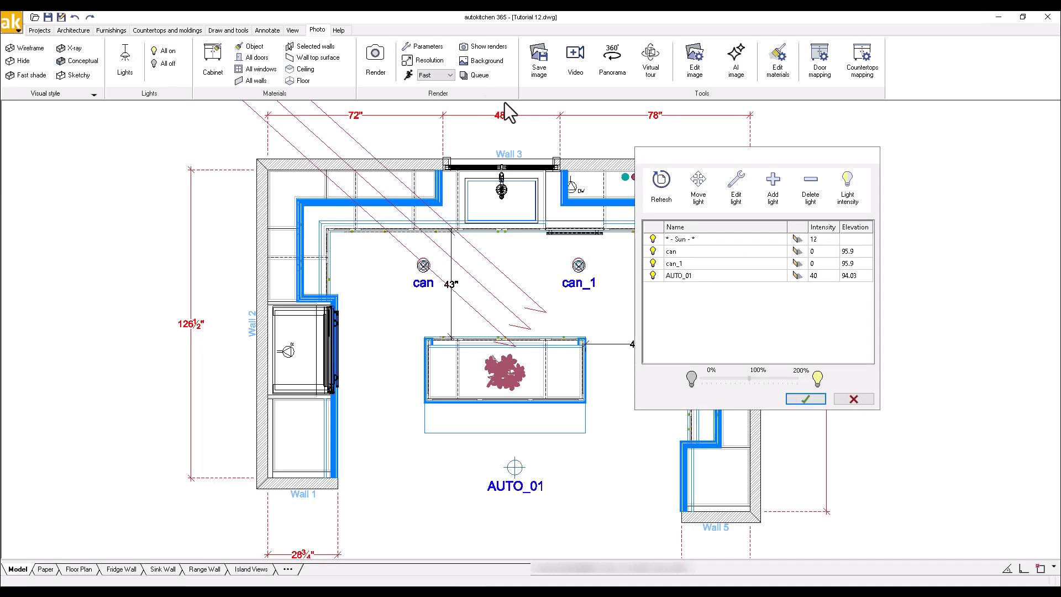
drag(710, 154, 749, 146)
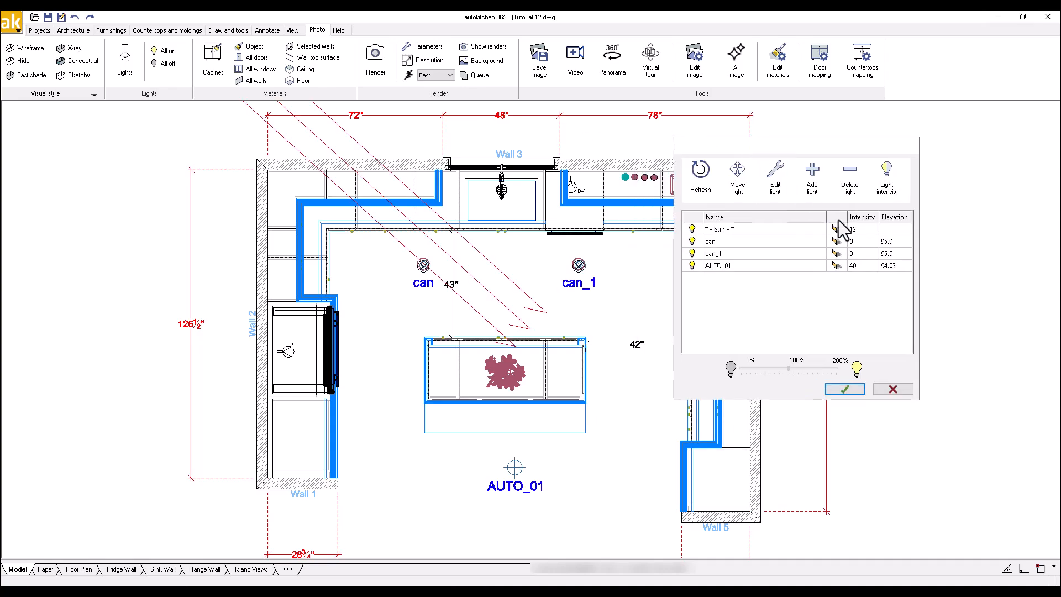
click(860, 268)
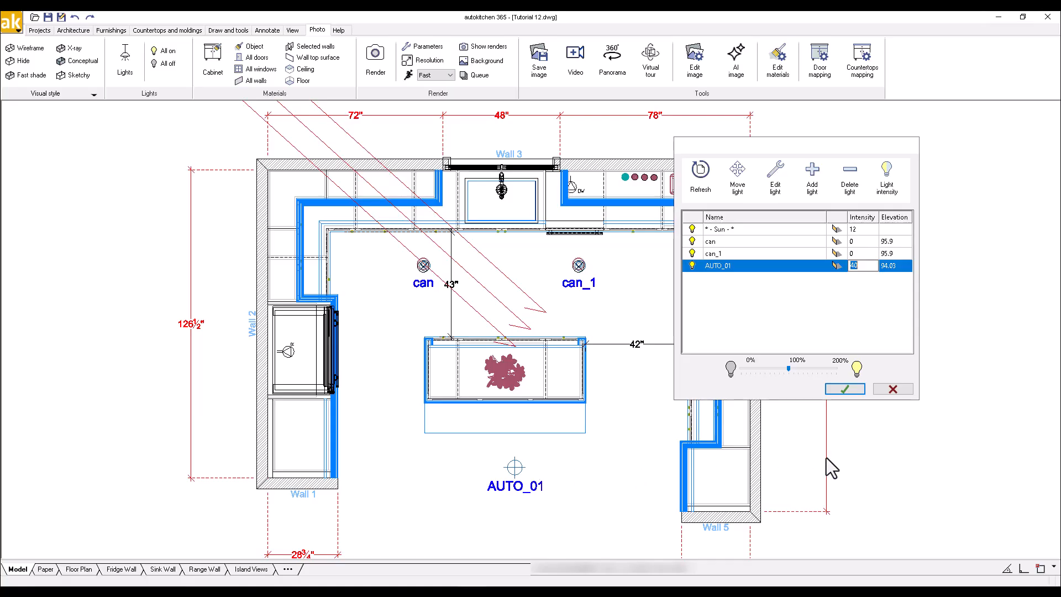
click(854, 389)
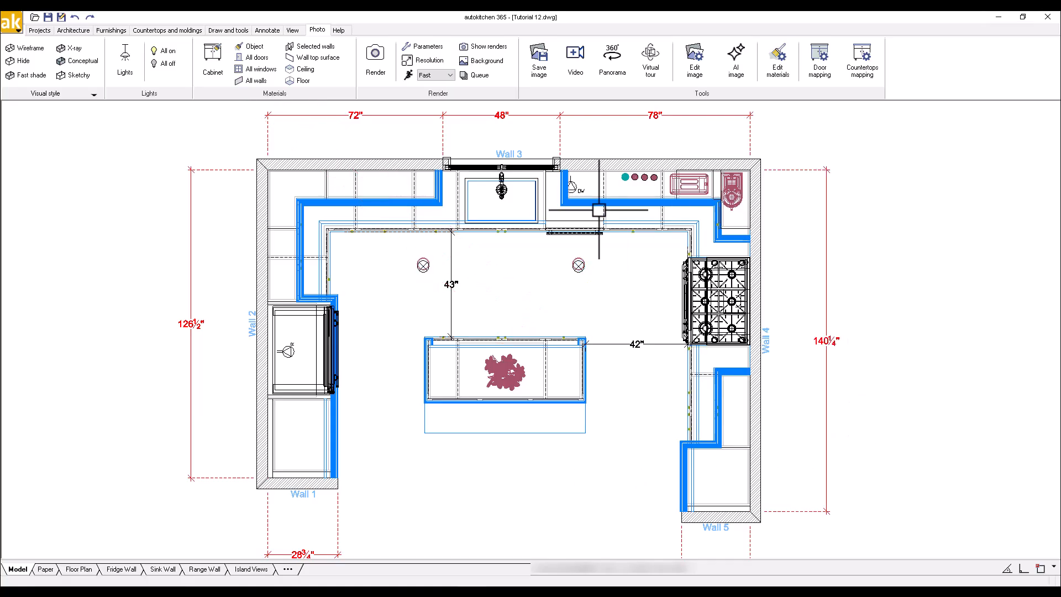
Set render quality to Medium and switch the render background to No background
click(443, 74)
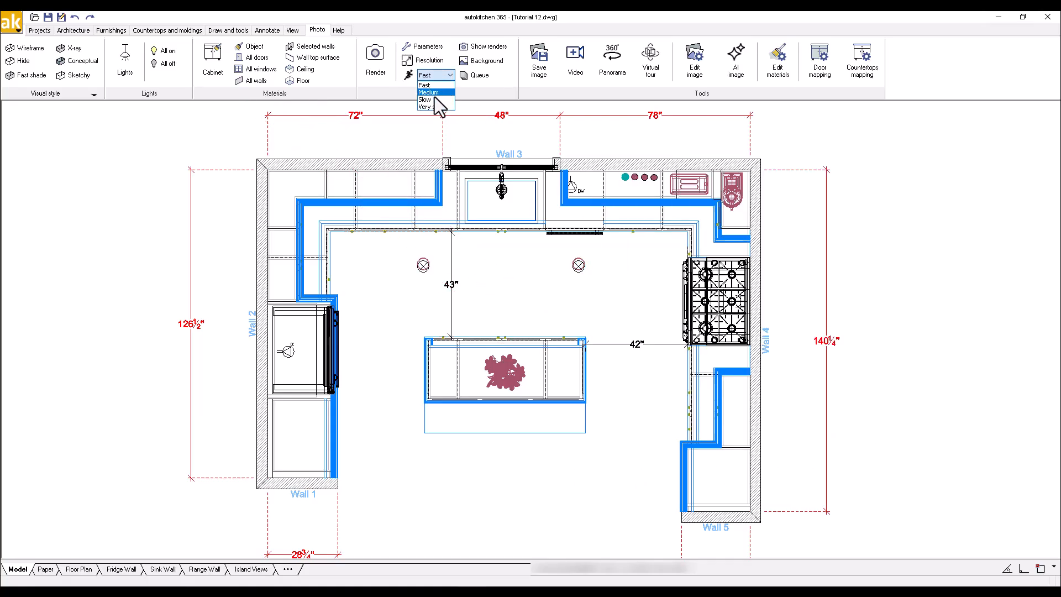
click(434, 93)
click(488, 60)
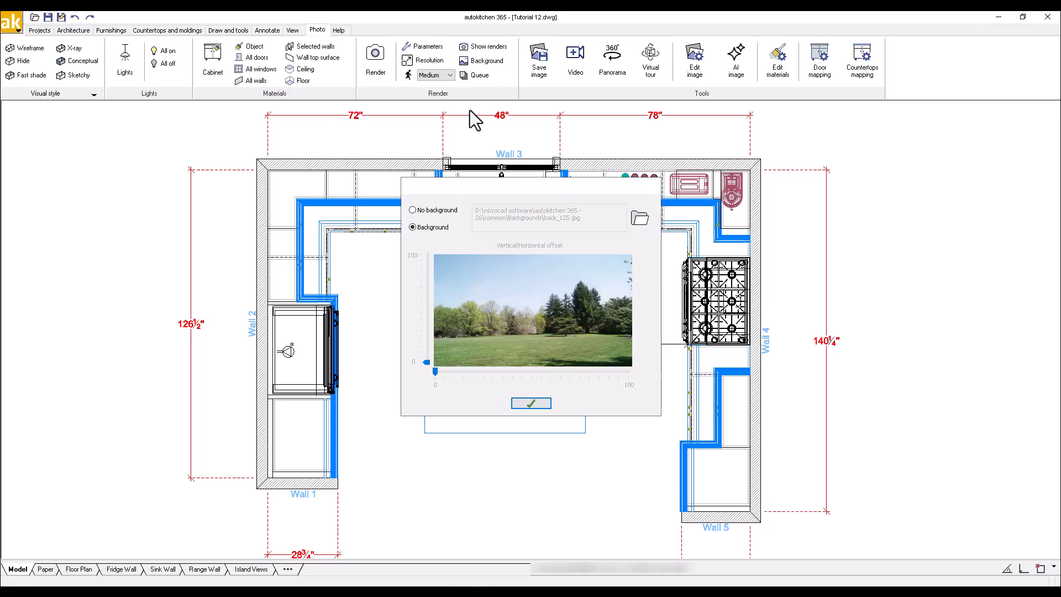
click(442, 210)
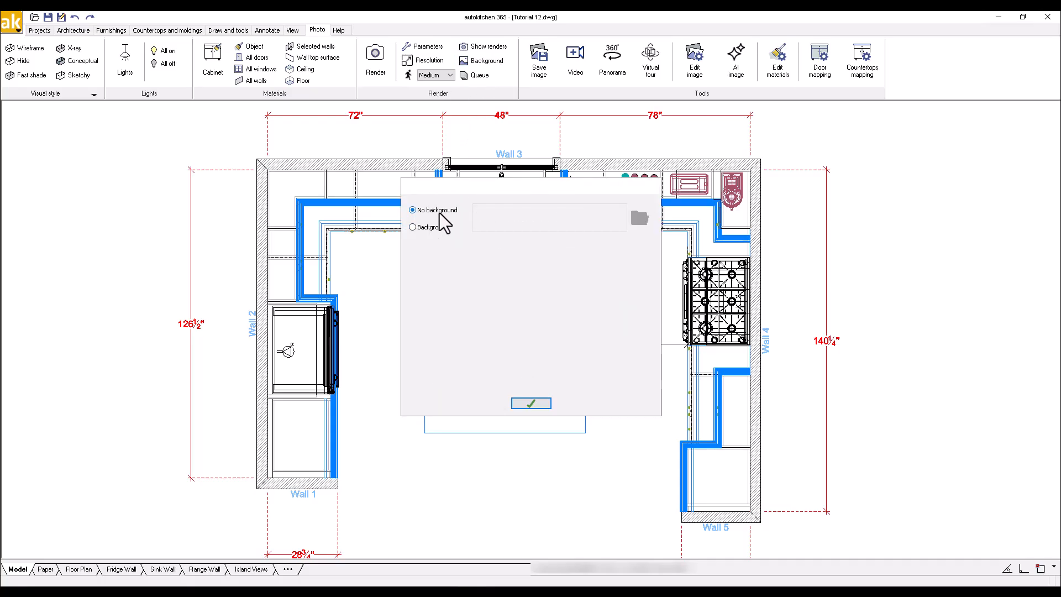
click(531, 404)
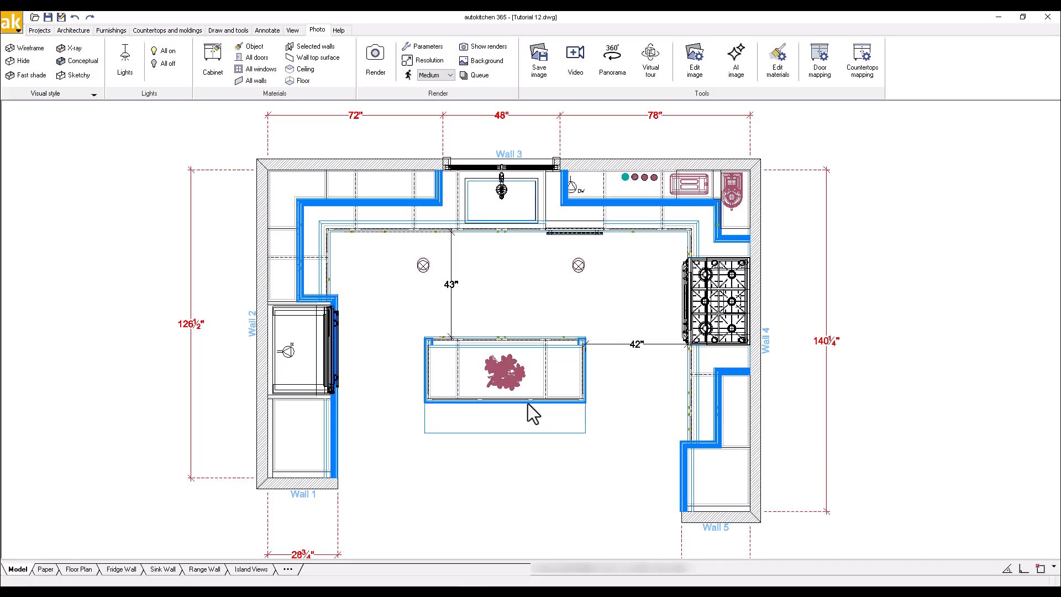
click(293, 29)
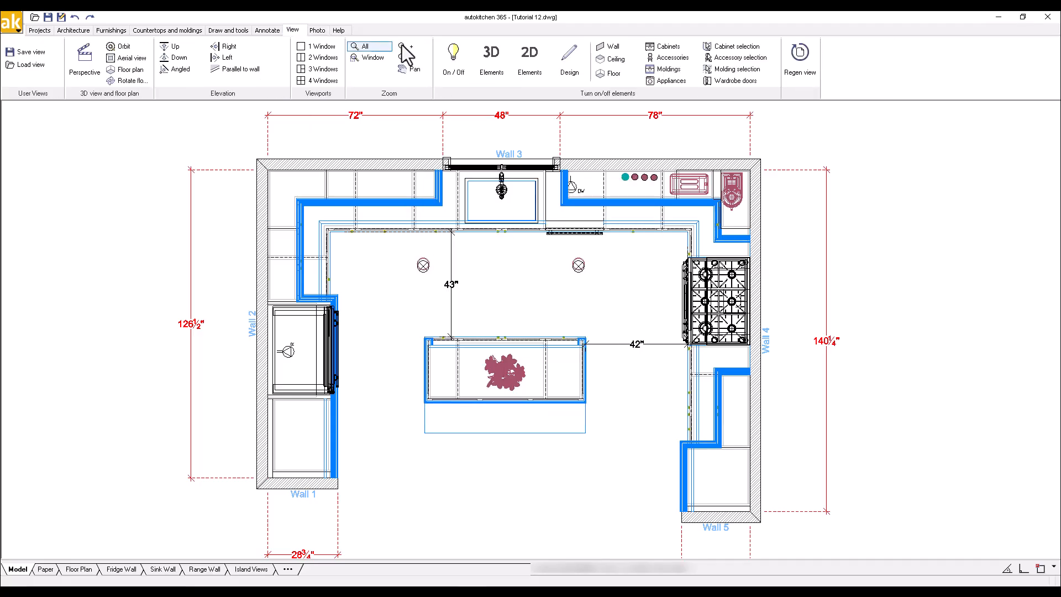
Hide the plan's dimensions and wall labels, then place a 360° panorama camera on the island
click(505, 66)
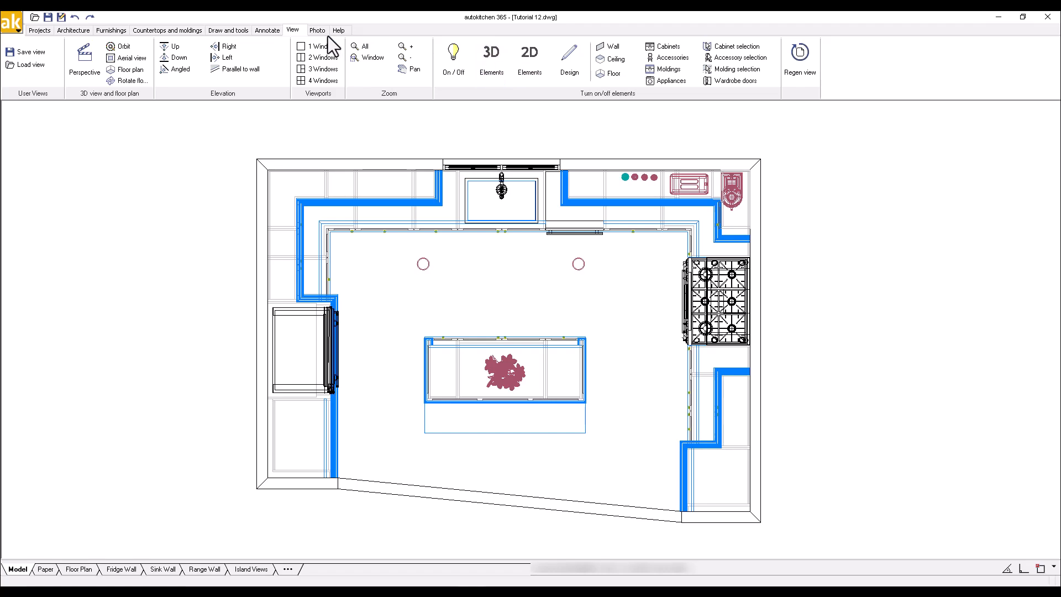
click(312, 31)
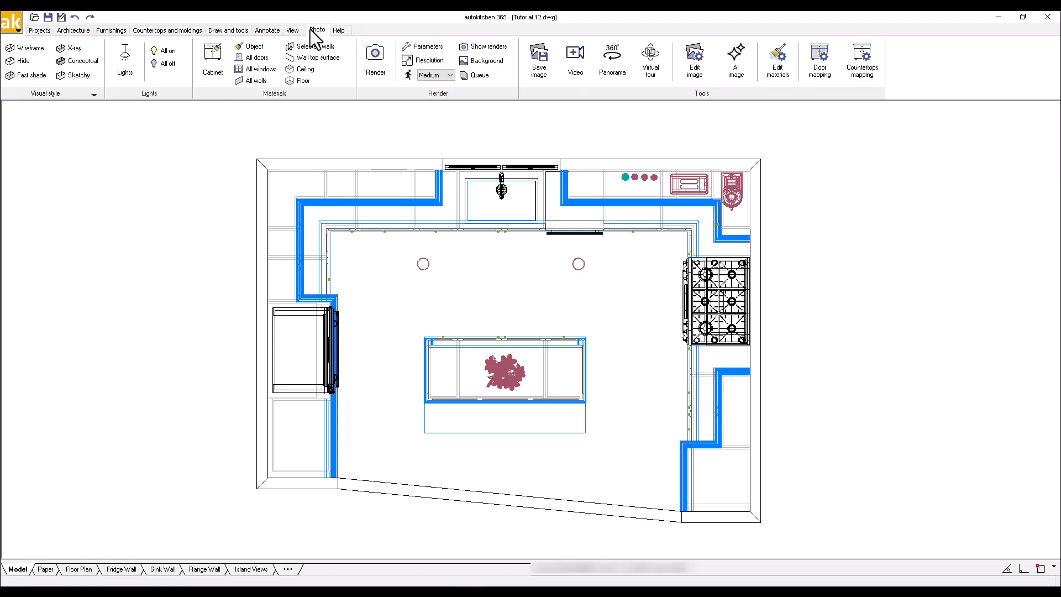
click(612, 58)
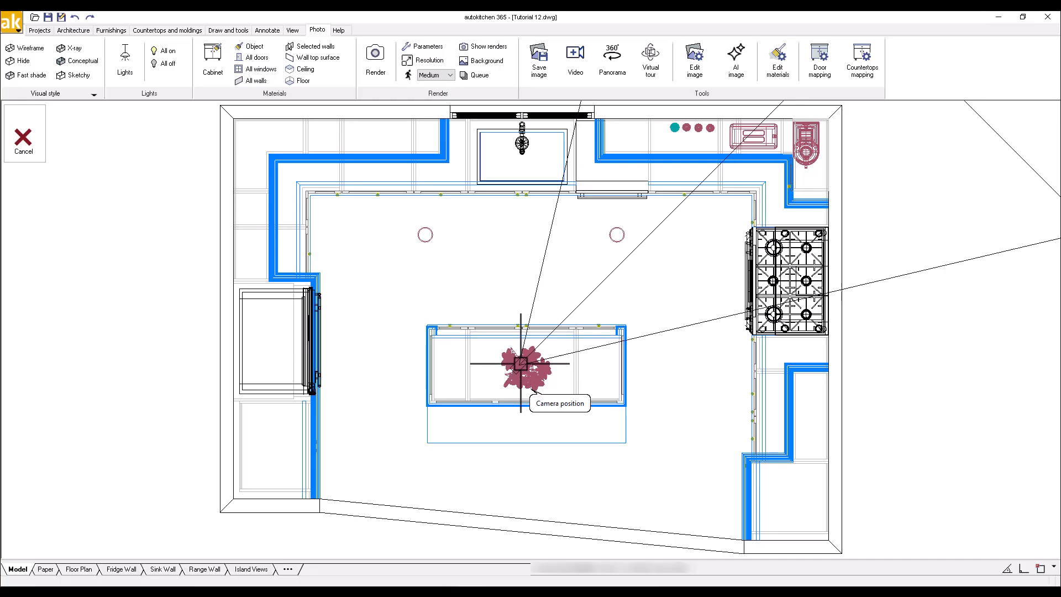
click(528, 343)
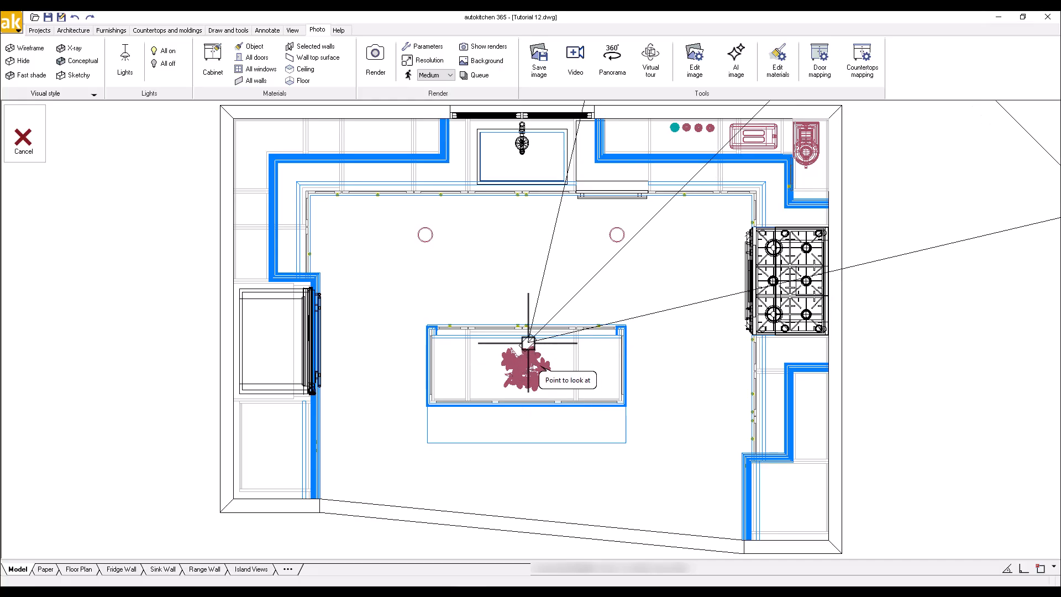
Set the camera's look-at point, then choose Medium panorama resolution and Render mode
click(497, 344)
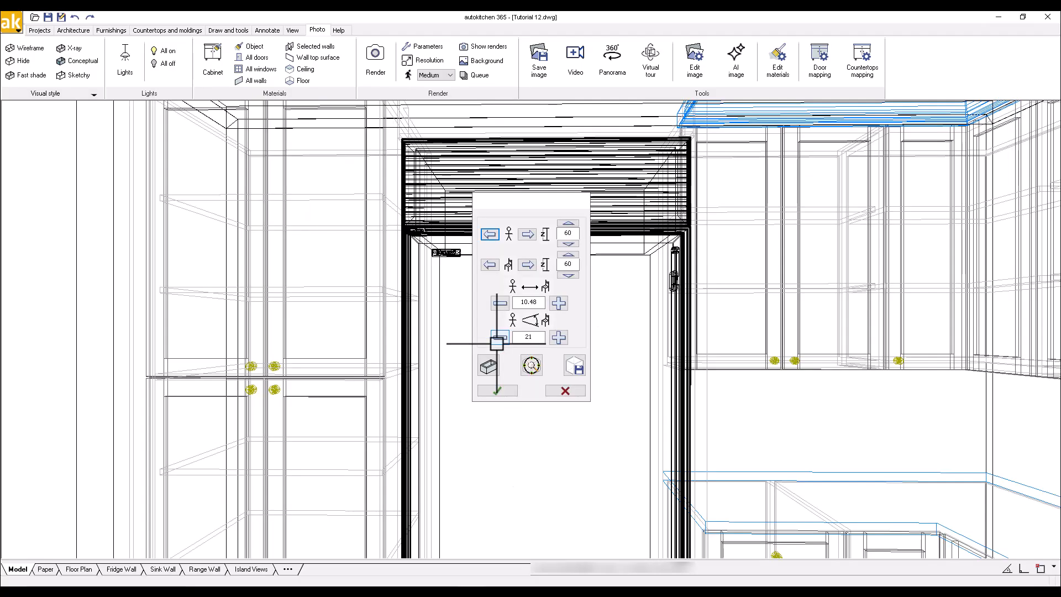
click(490, 393)
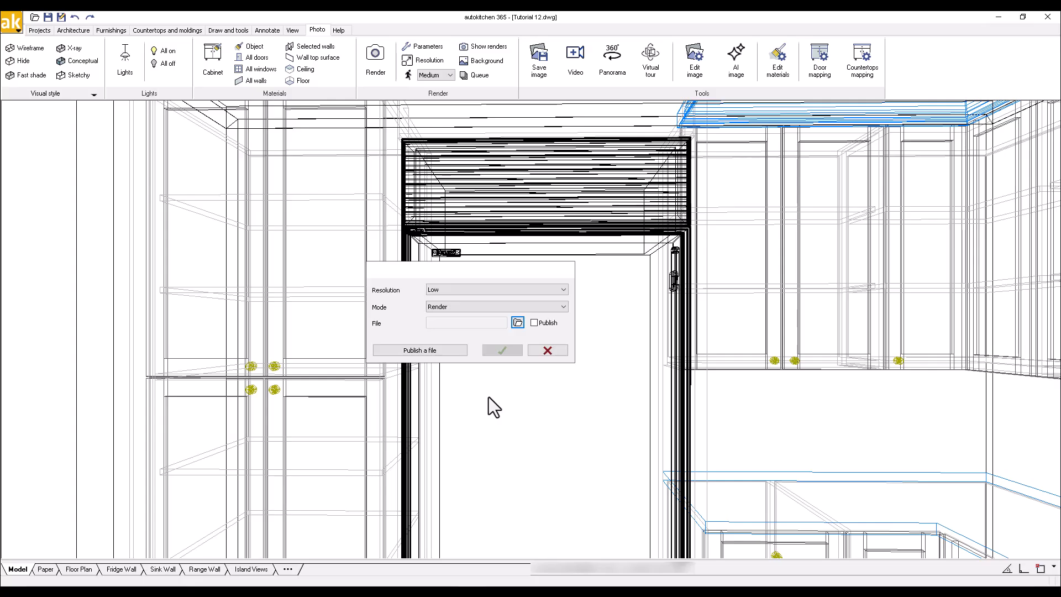
click(564, 289)
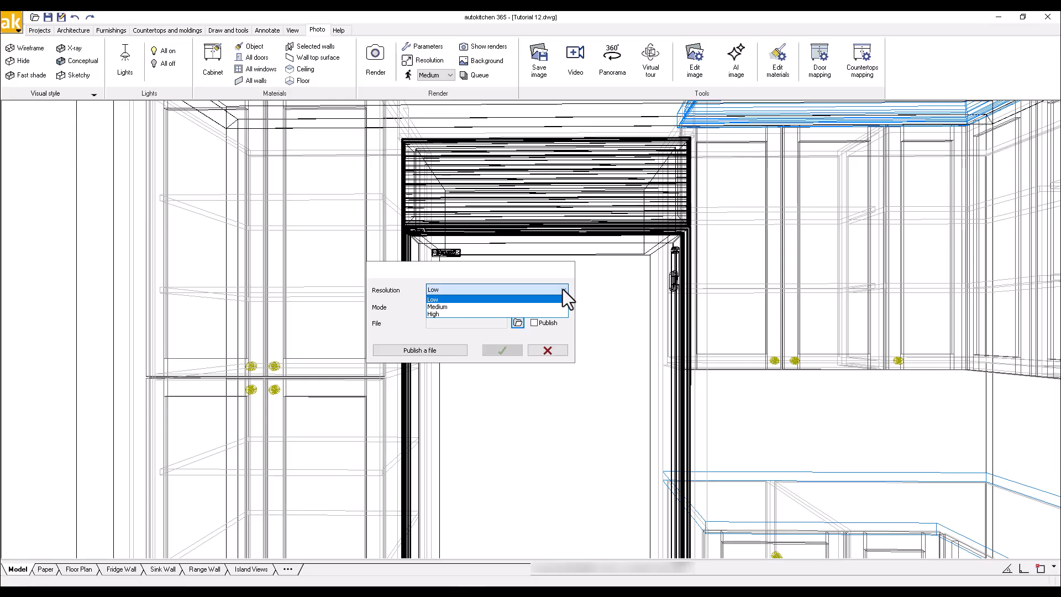
click(485, 308)
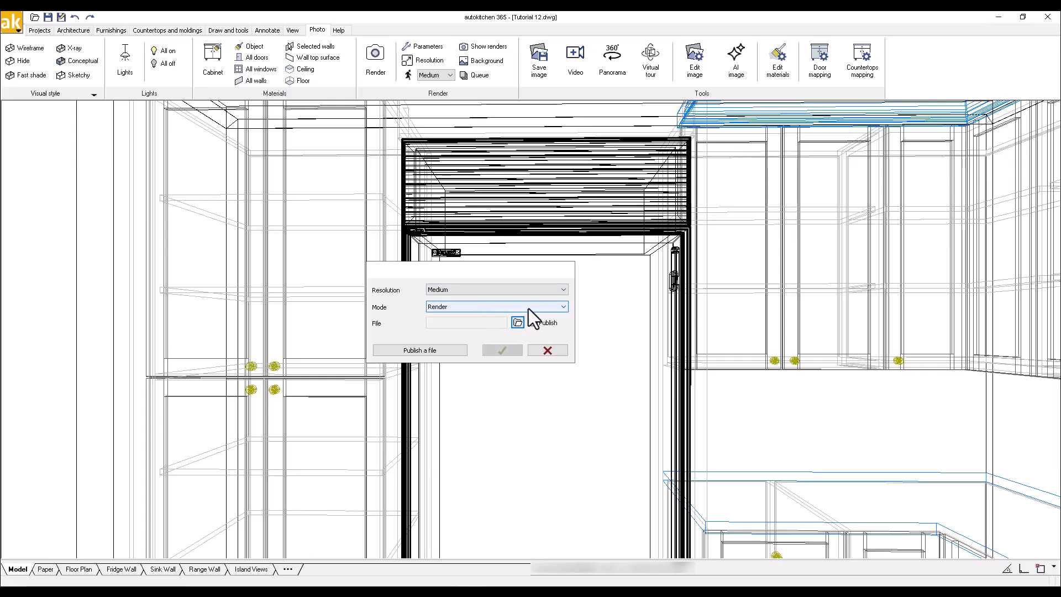
click(563, 307)
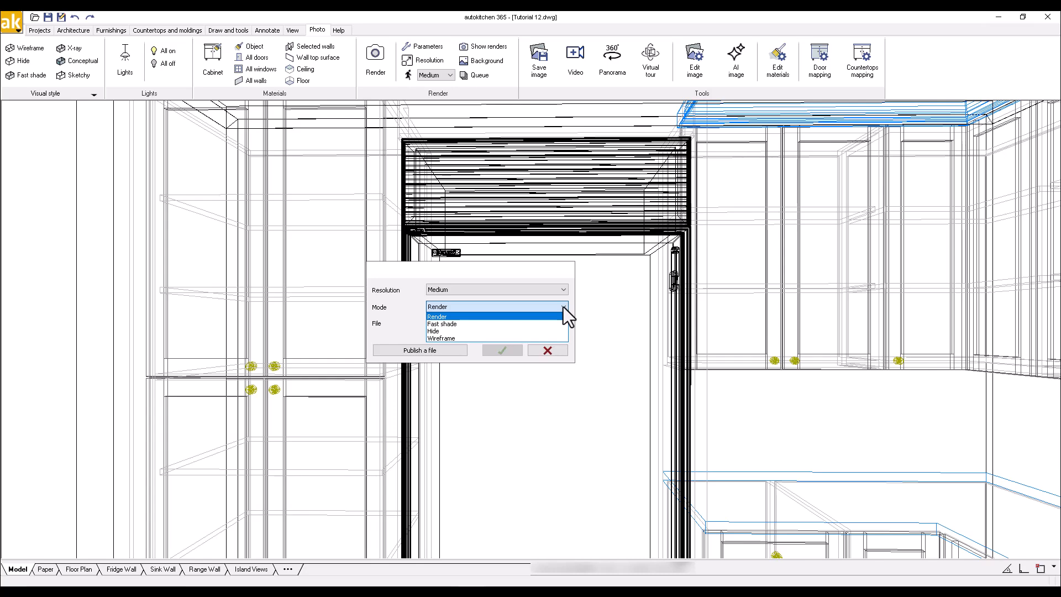
click(485, 308)
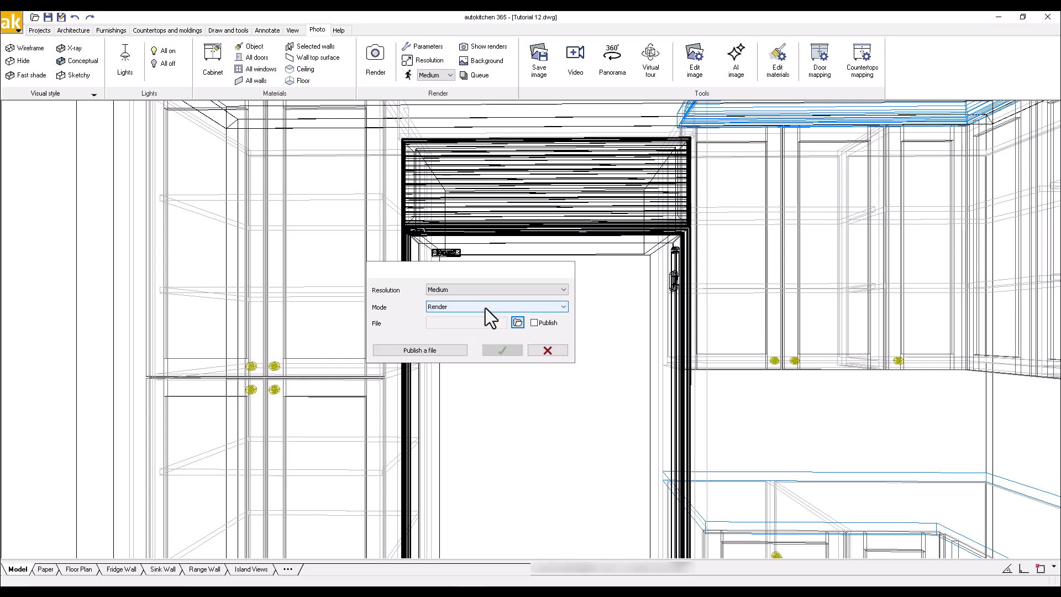
Save the panorama output as Panorama test.jpg in the projects folder
click(518, 322)
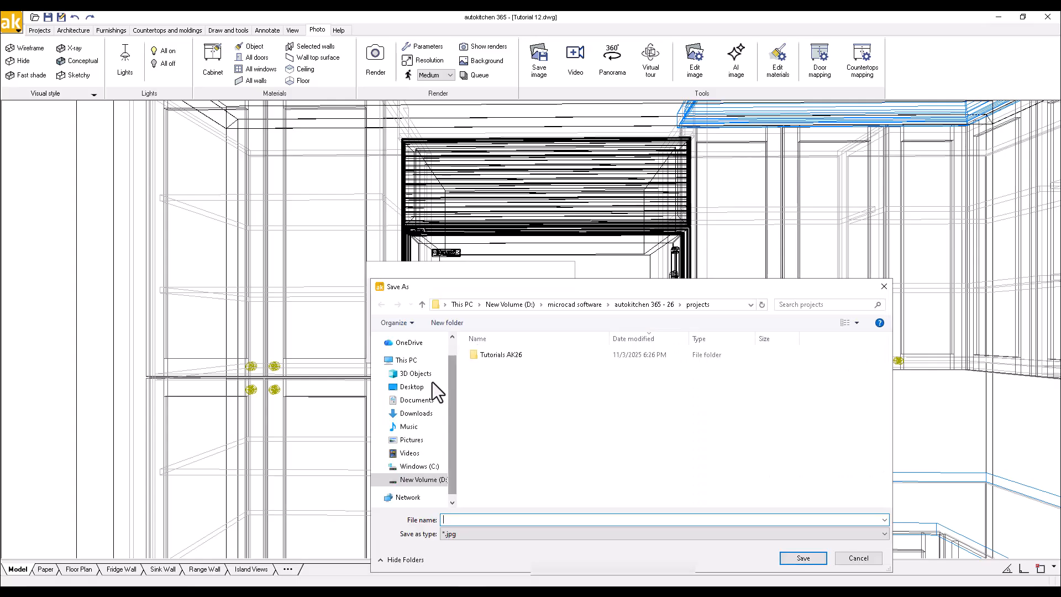
text(Pano)
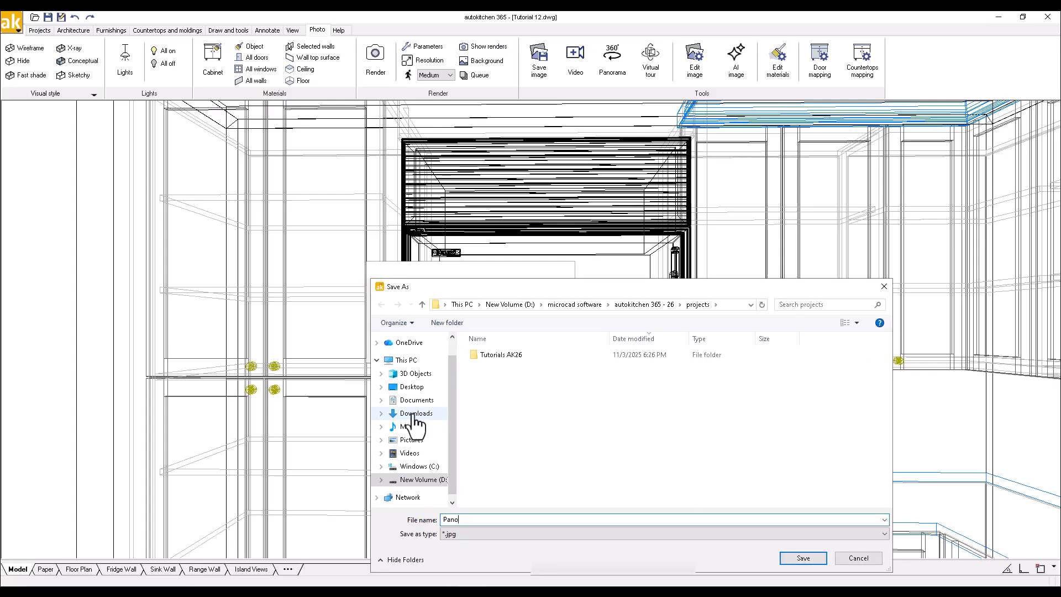
text(rama test)
drag(701, 286, 670, 219)
click(771, 491)
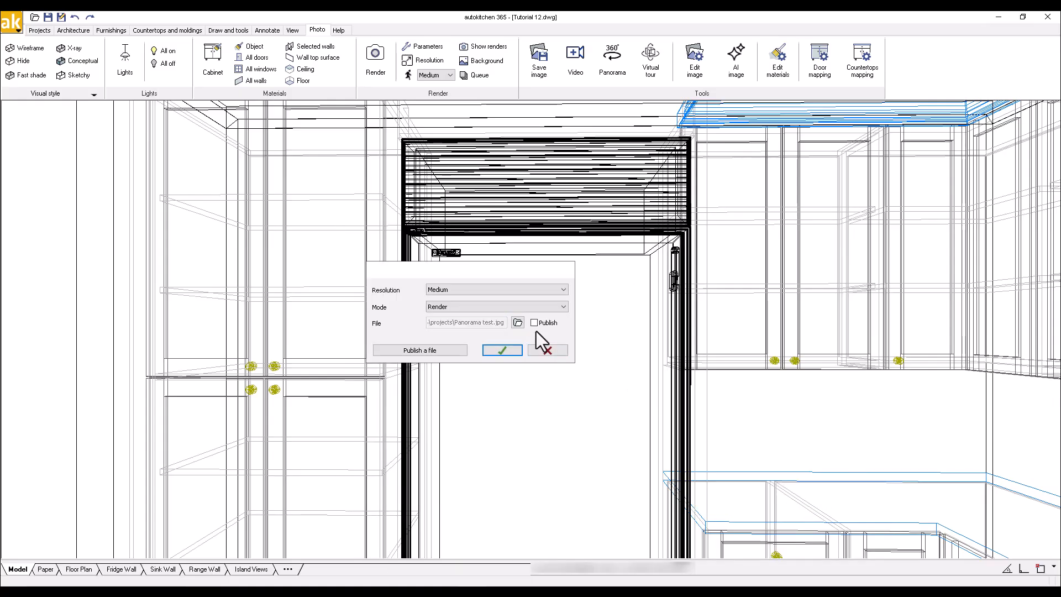
Render the panorama and set it rotating continuously in the DevalVR viewer
click(506, 350)
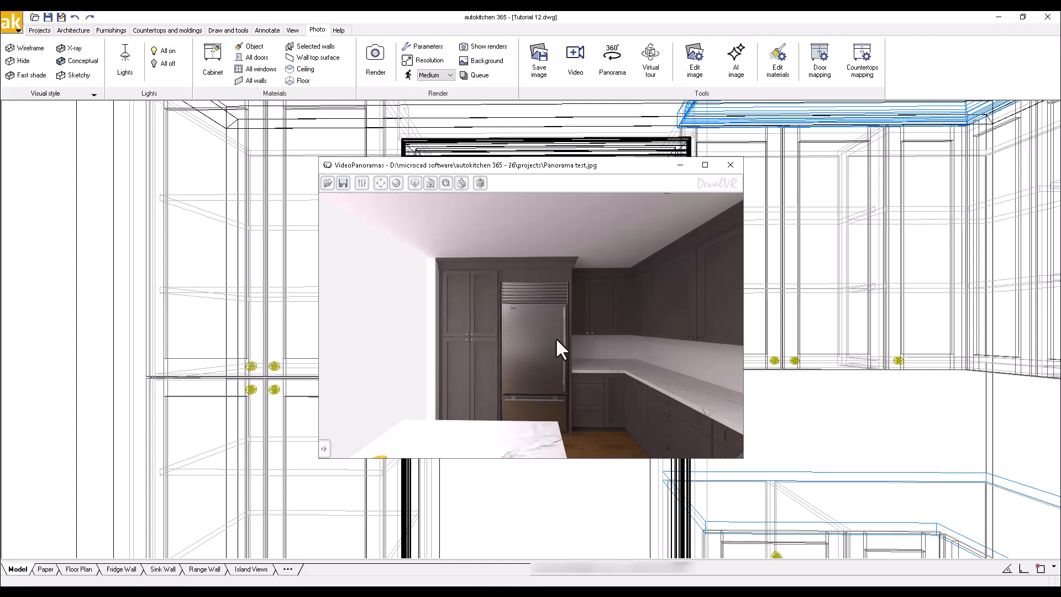
click(325, 449)
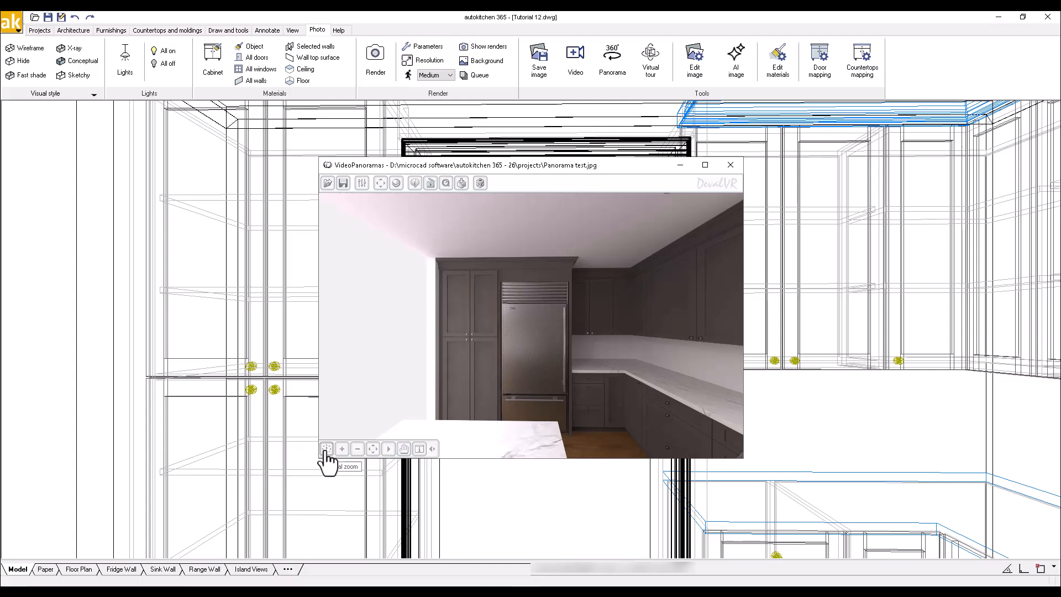
click(388, 449)
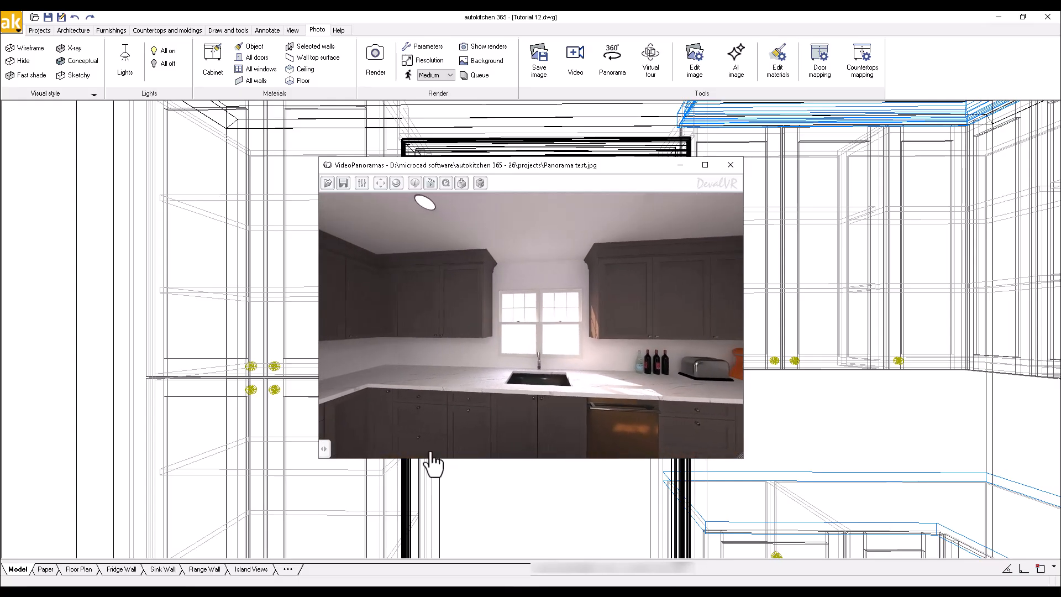
Upload the panorama with the description 'Panorama' and dismiss the link and QR notice
click(681, 166)
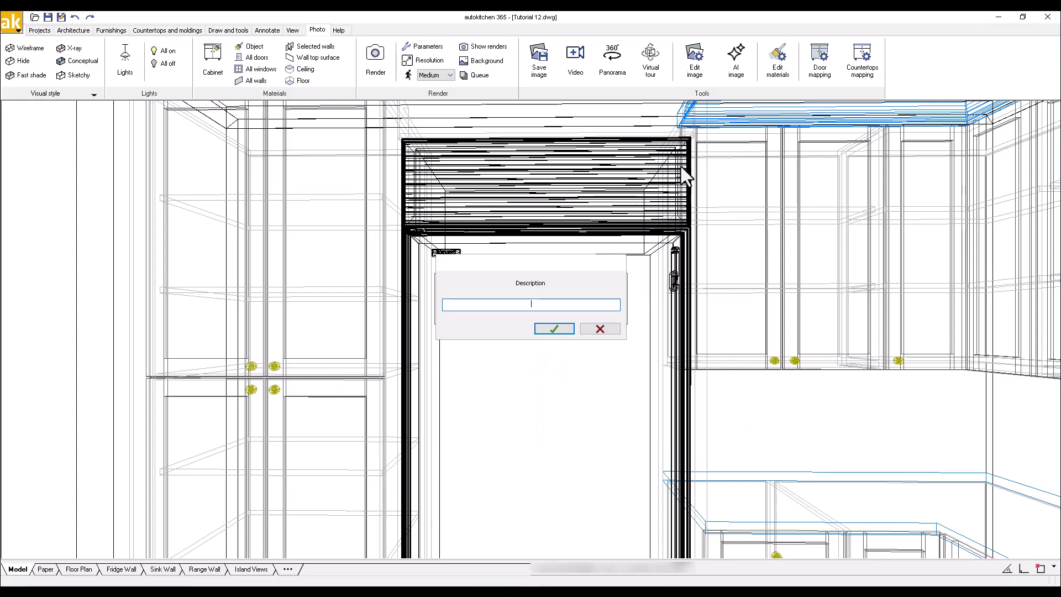
text(Pan)
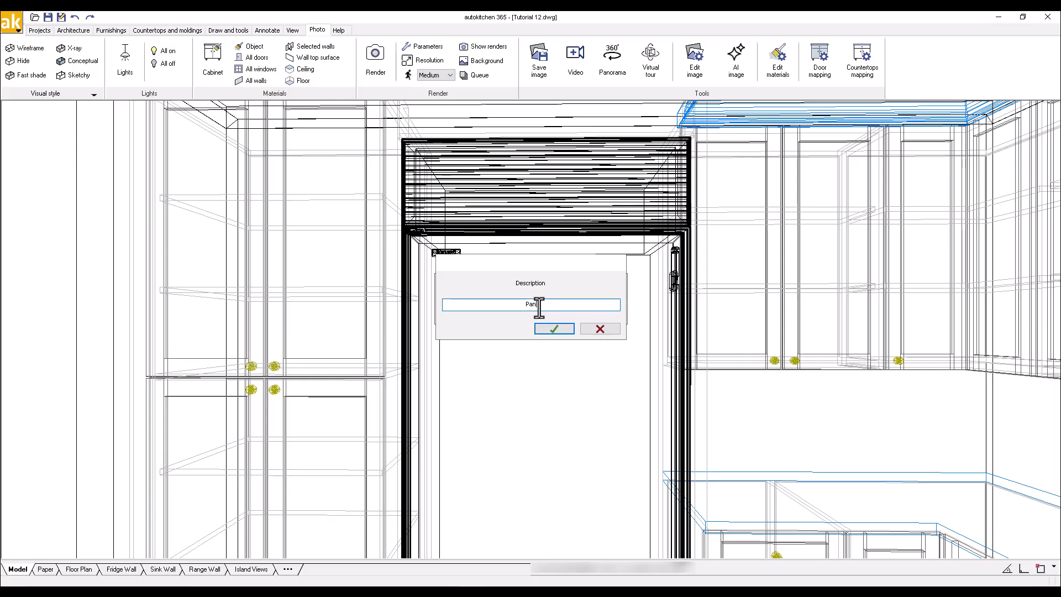
text(orama)
key(Return)
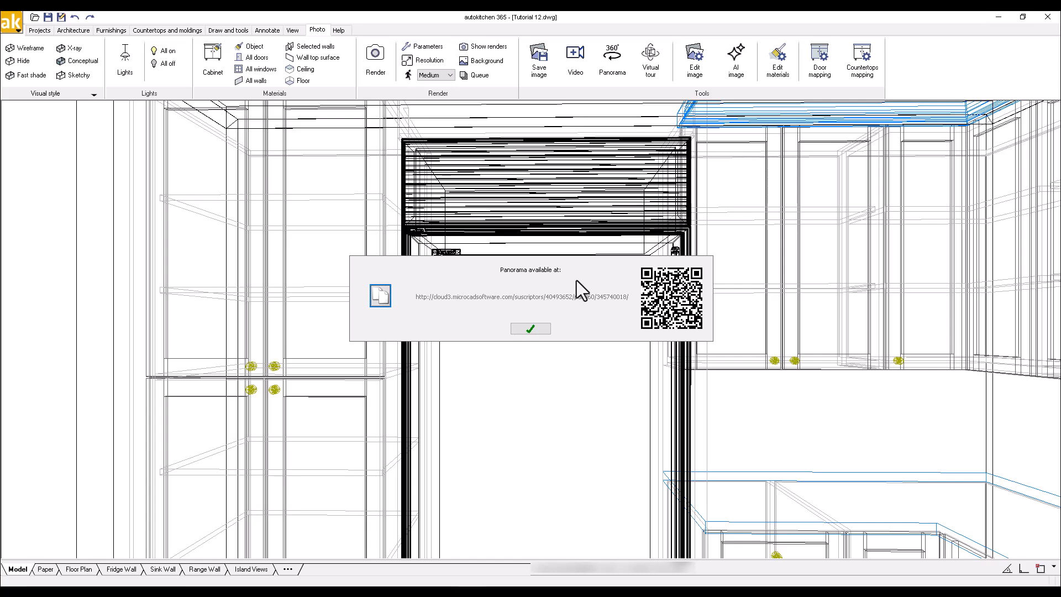
click(526, 330)
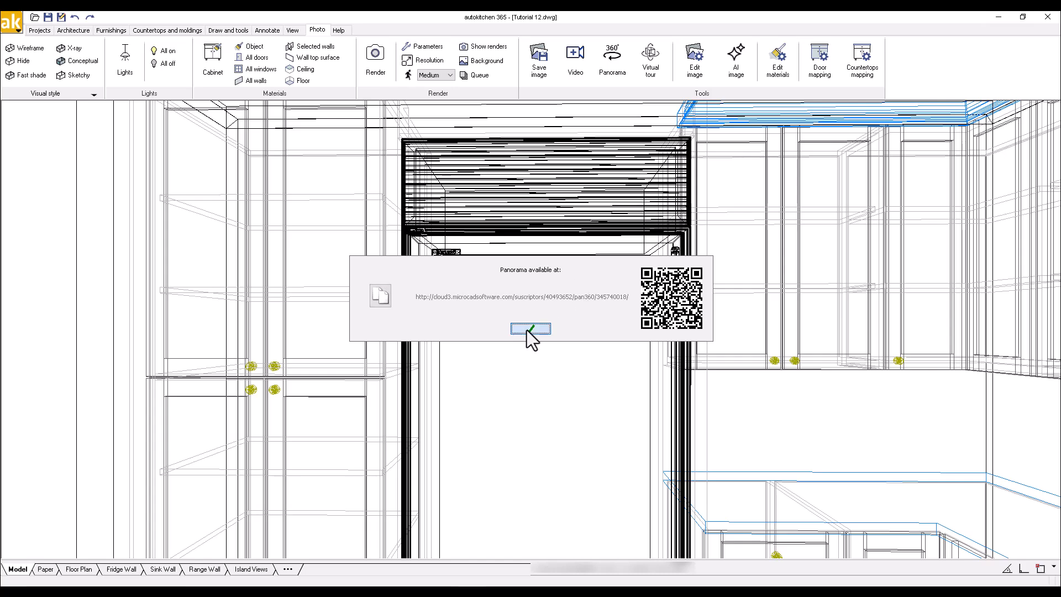
Save the project, show only 3D elements in the plan, and launch Virtual tour
click(47, 16)
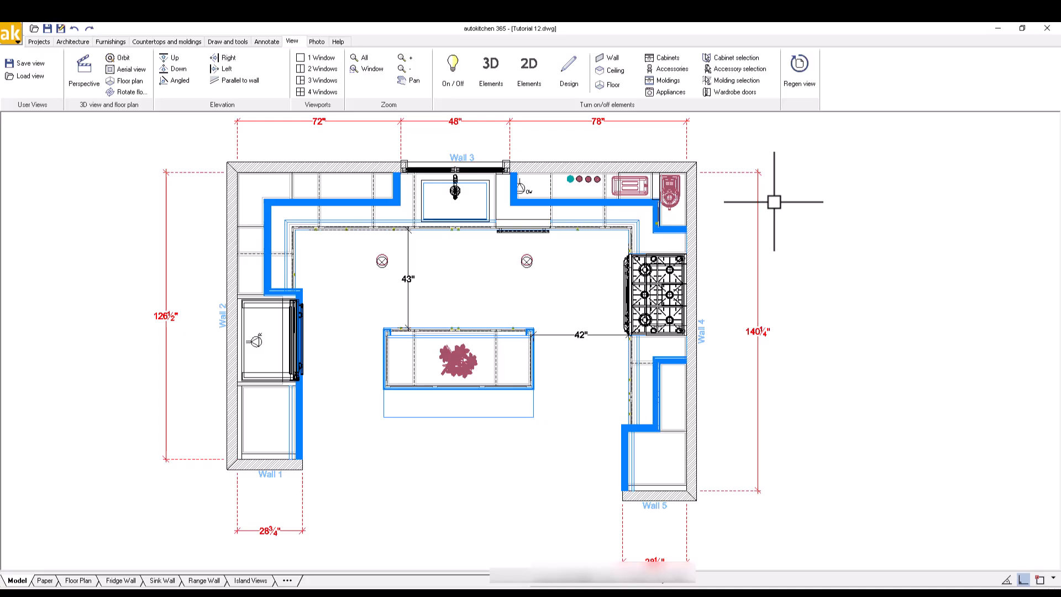
click(494, 73)
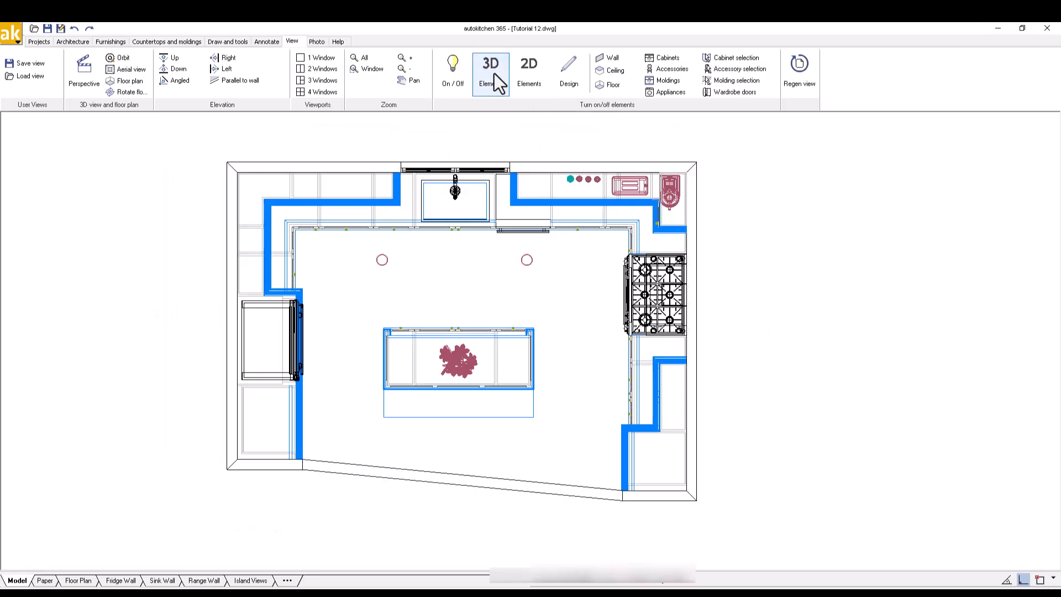
click(313, 42)
click(657, 62)
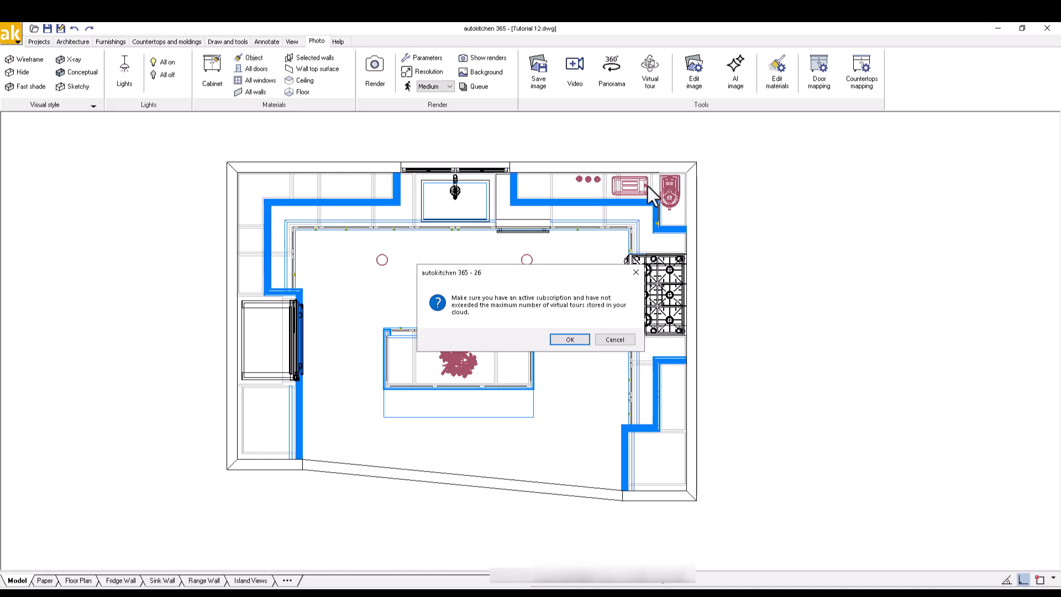
Place the tour camera near the bottom wall aimed at the sink window
click(575, 340)
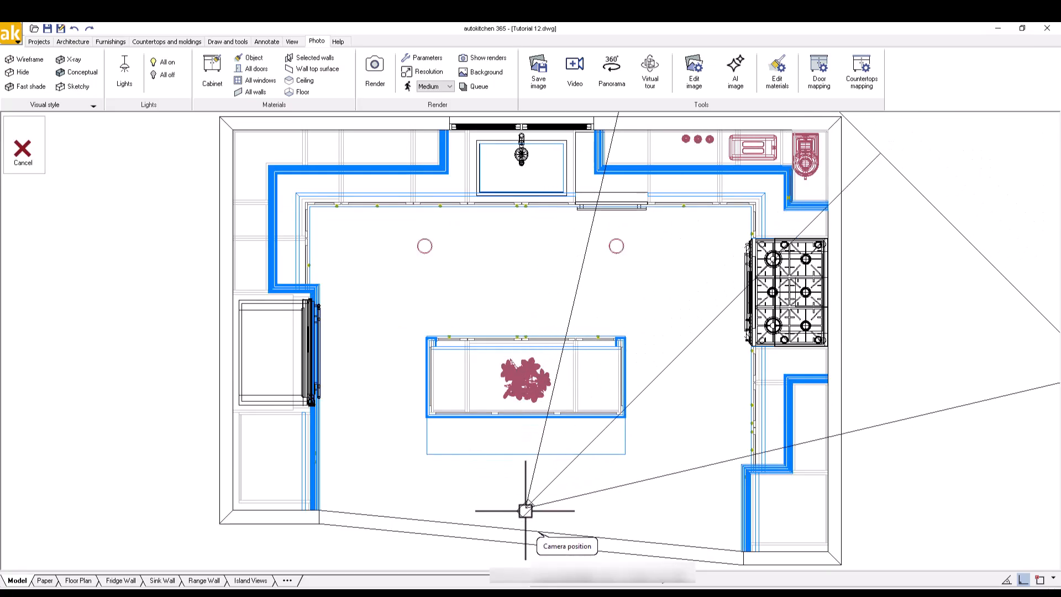
click(530, 531)
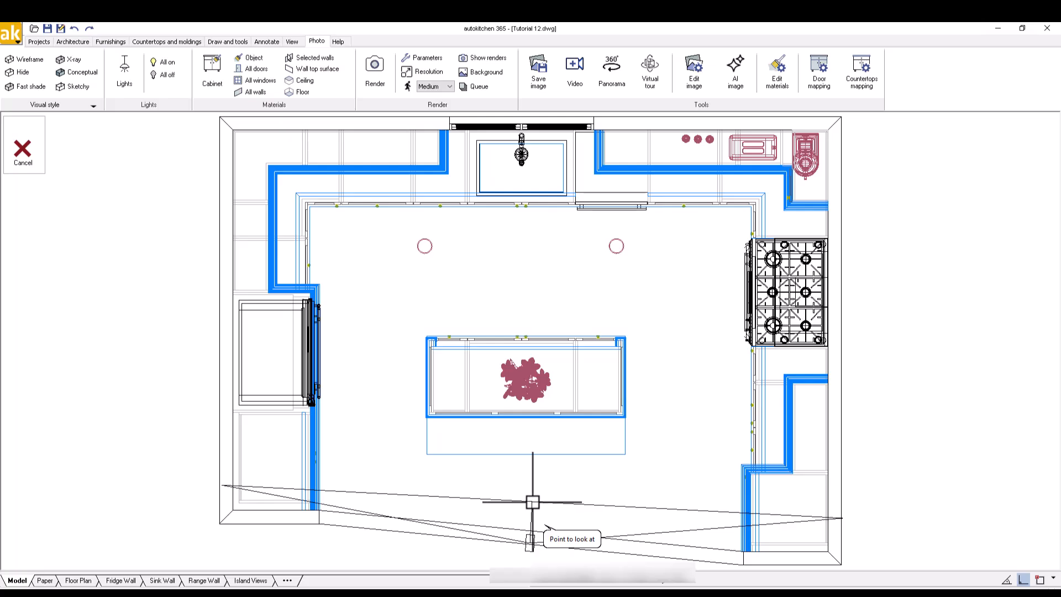
click(531, 500)
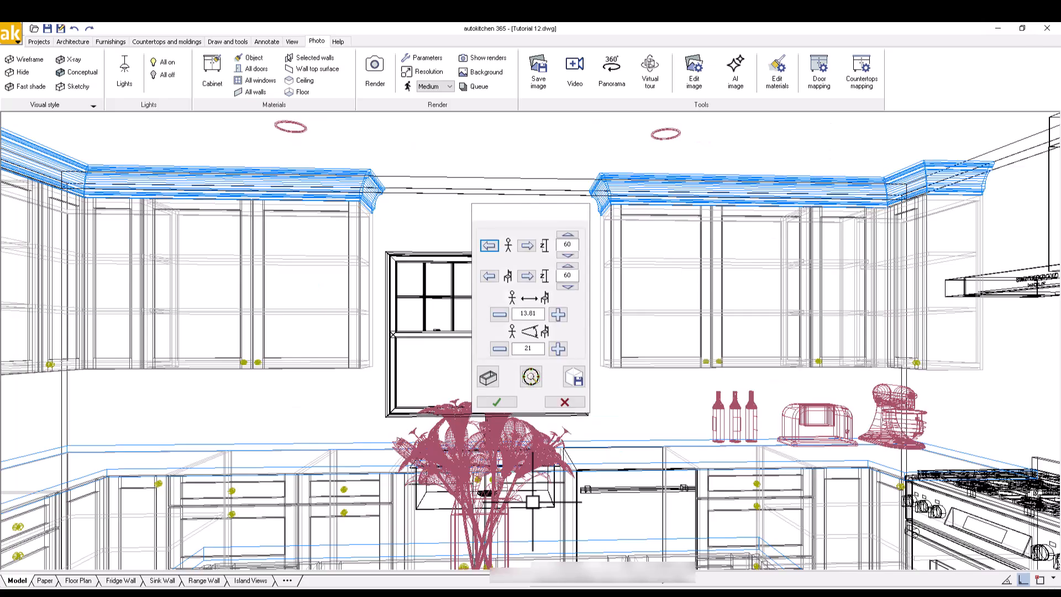
click(497, 402)
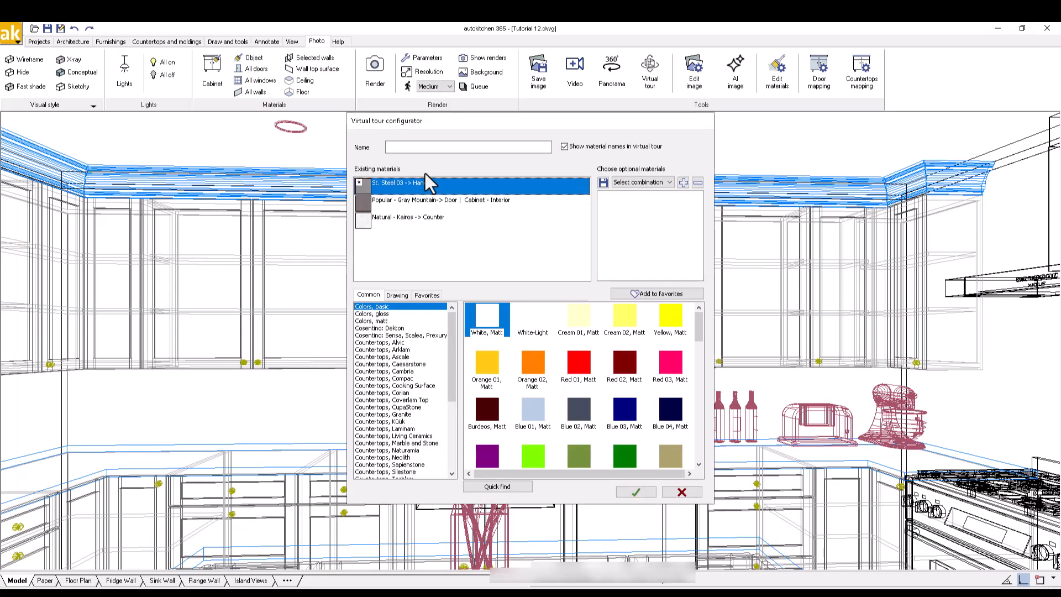
Enter 'Virtual Tour Tutorial' as the tour name, then select the counter's Kairos material
click(417, 146)
text(Virtual Tour Tutorial)
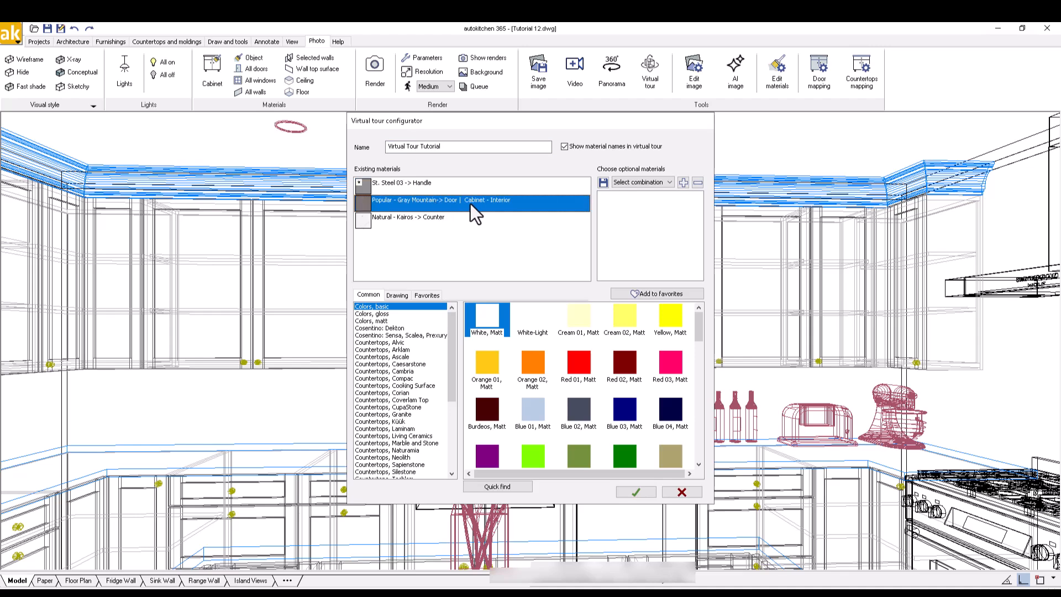
click(455, 220)
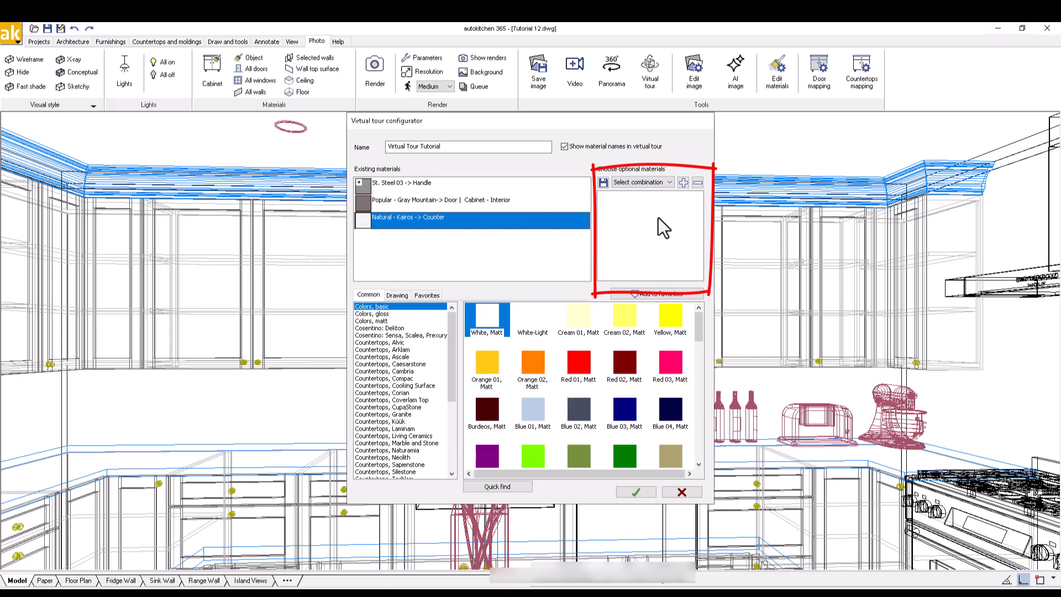
Add Brass 01 and Copper 05 from Steels and metals as optional handle materials
click(406, 184)
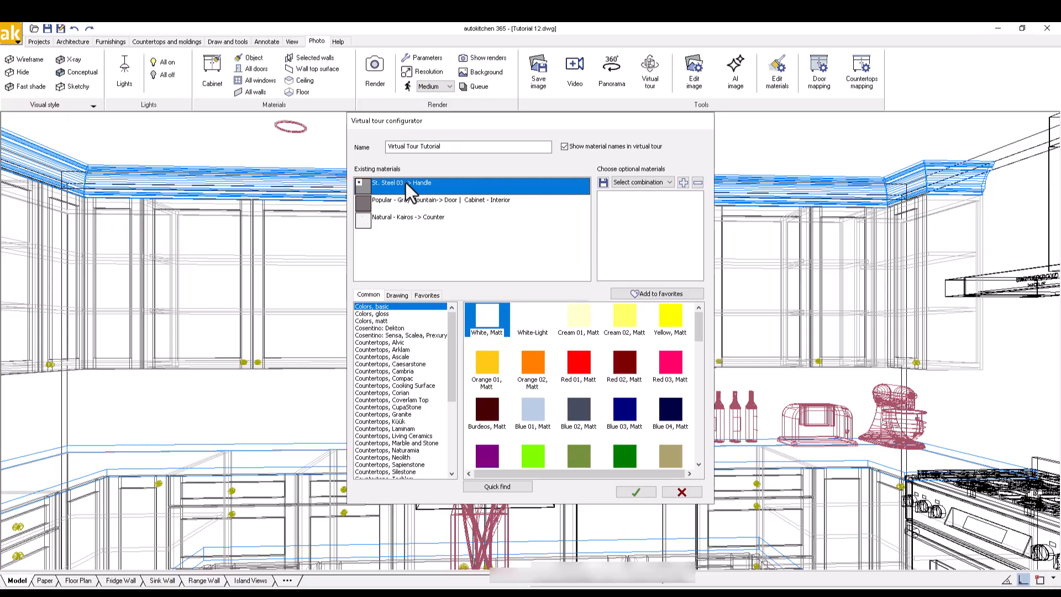
scroll(453, 459, down, 6)
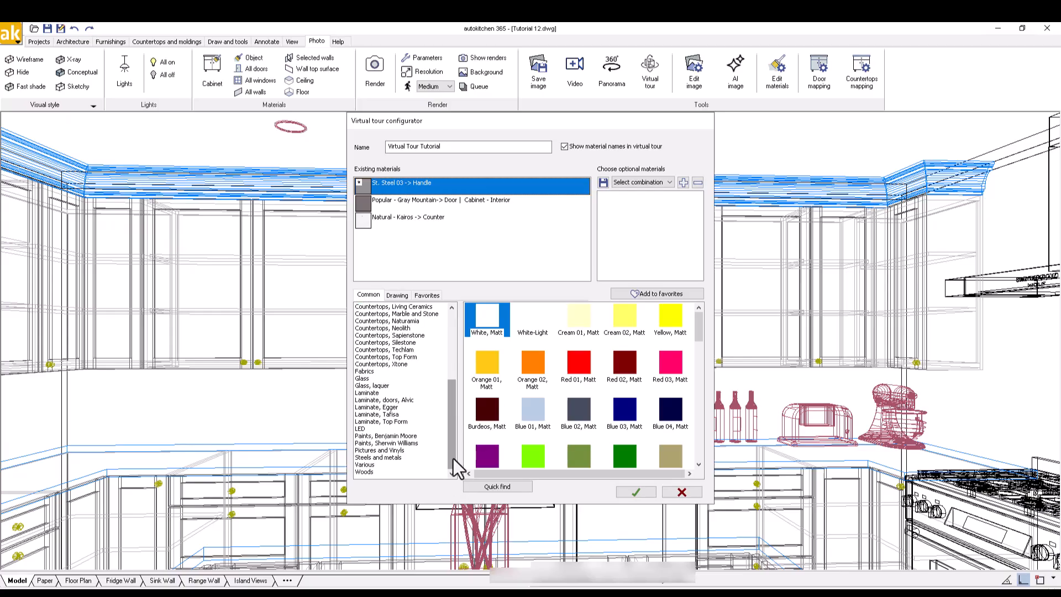
click(416, 458)
click(502, 488)
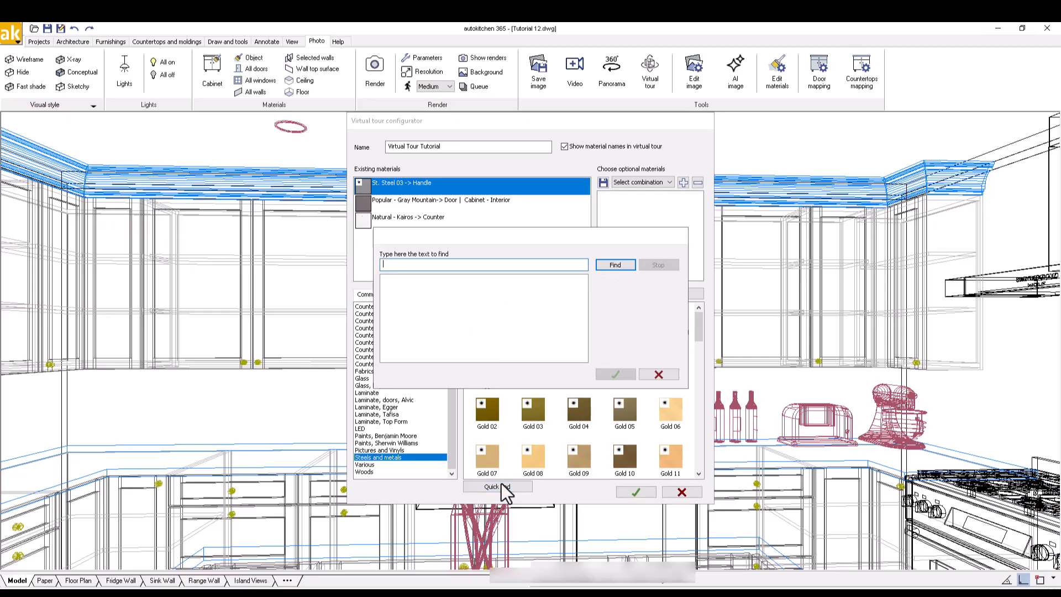
text(brass)
key(Return)
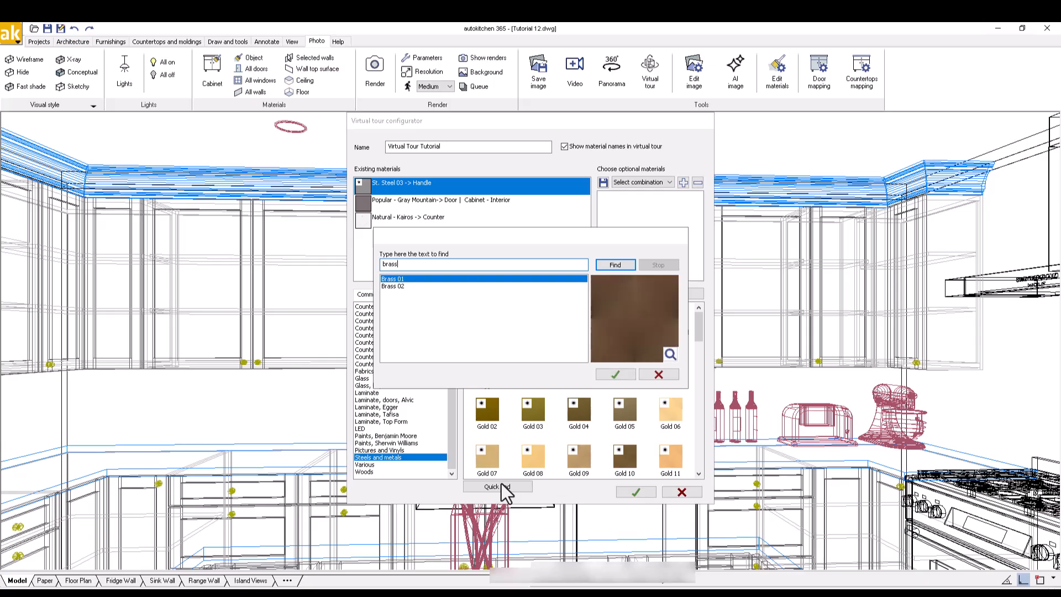
click(617, 377)
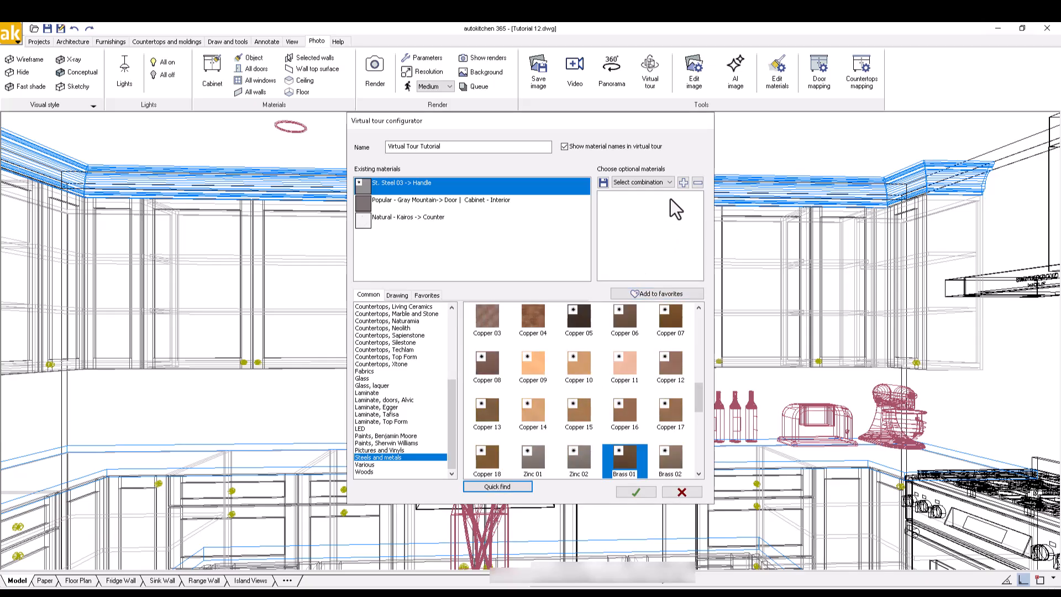
click(682, 183)
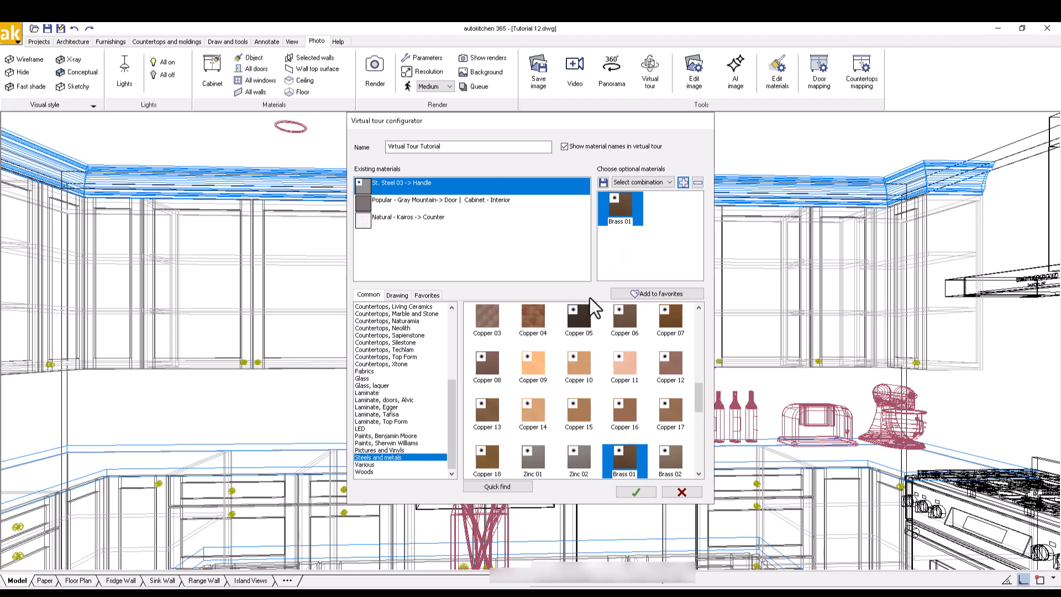
click(579, 318)
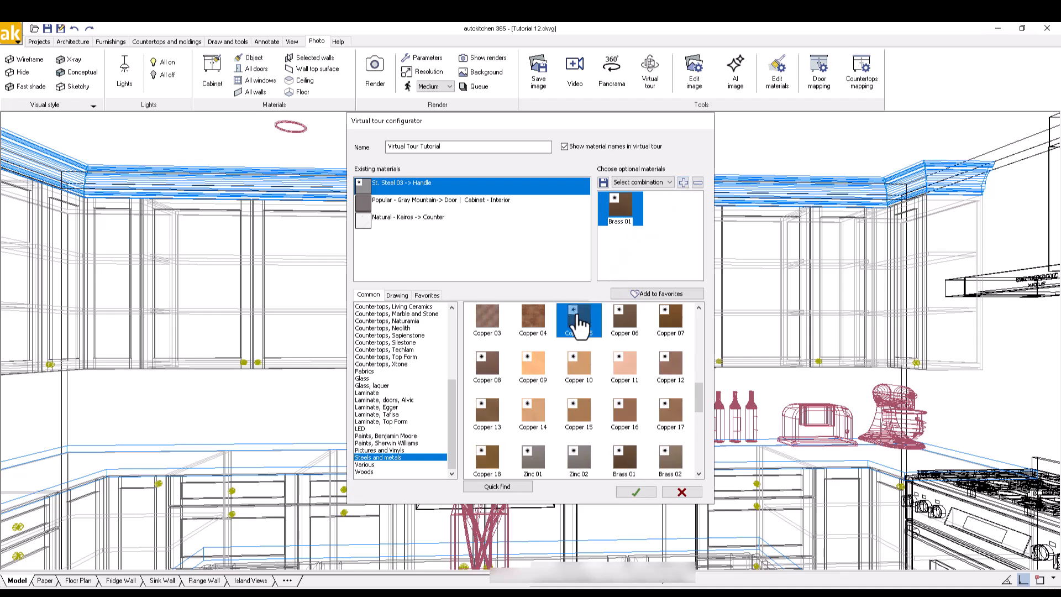
click(683, 183)
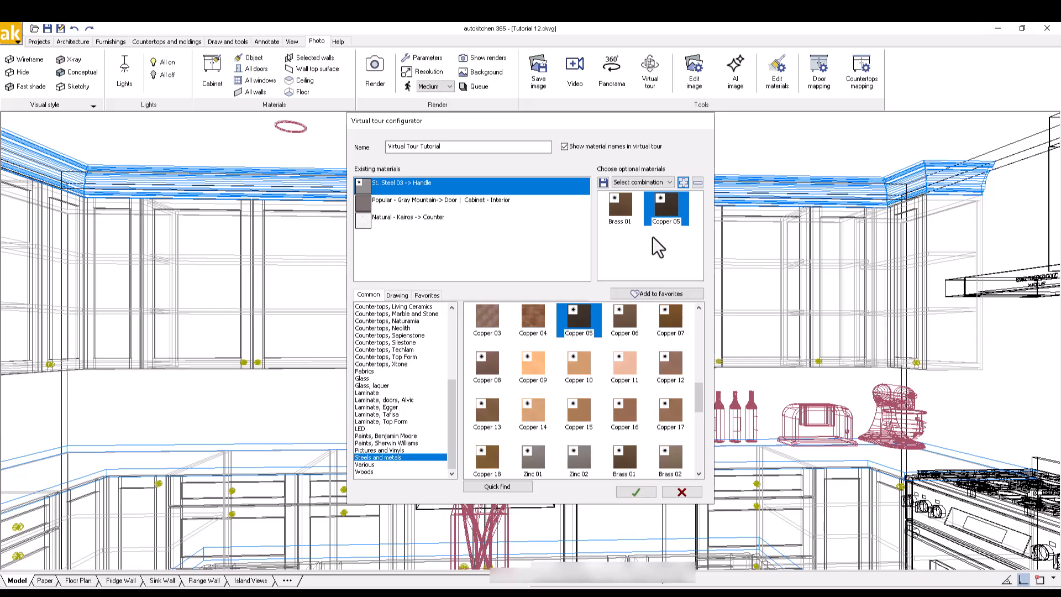
Add Benjamin Moore Popular - Blue Springs as an optional door colour
click(426, 201)
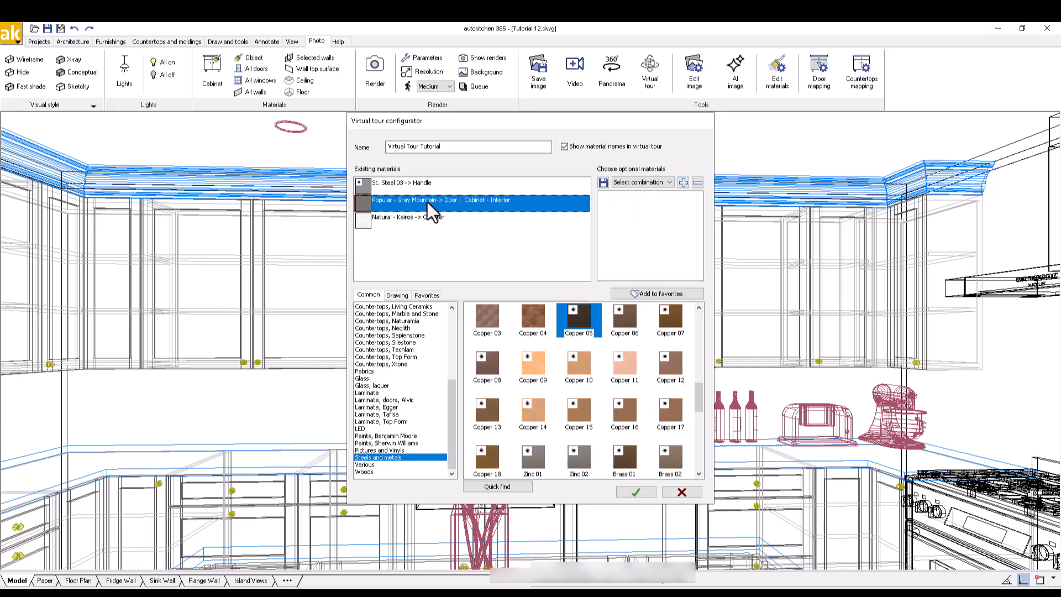
click(403, 436)
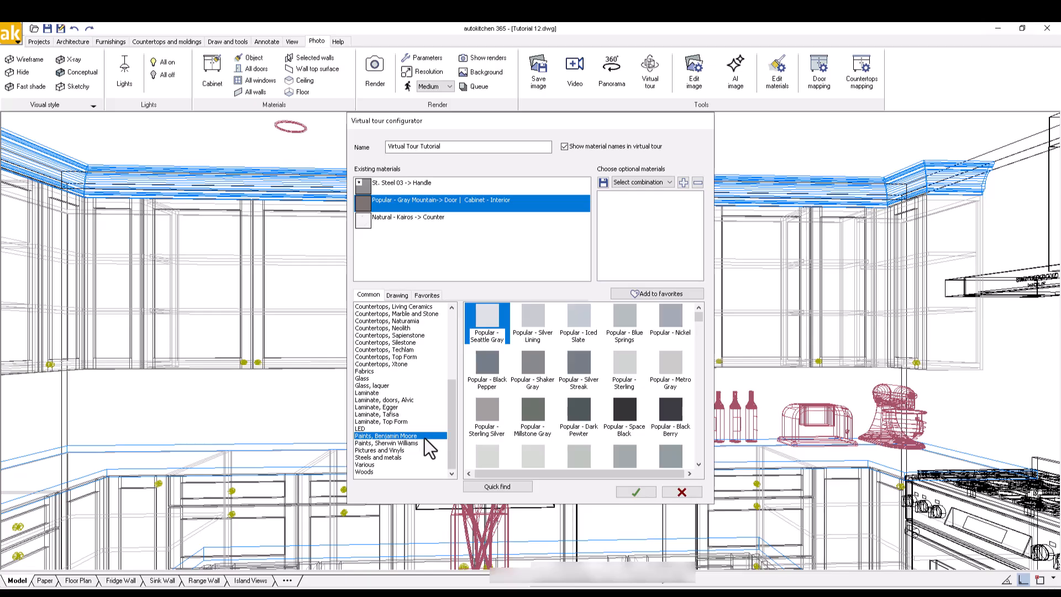
click(622, 326)
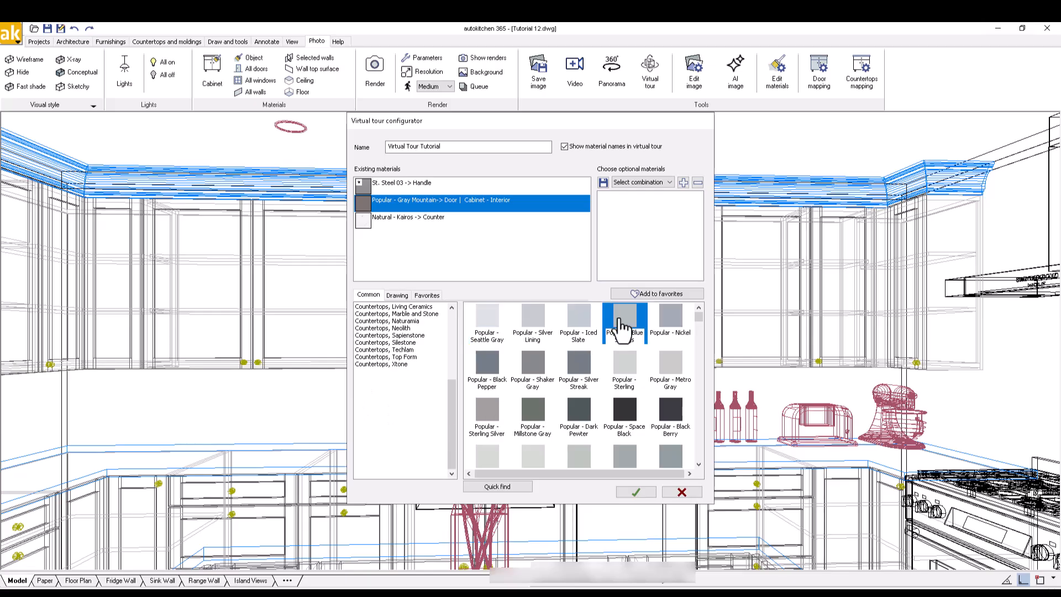
click(684, 183)
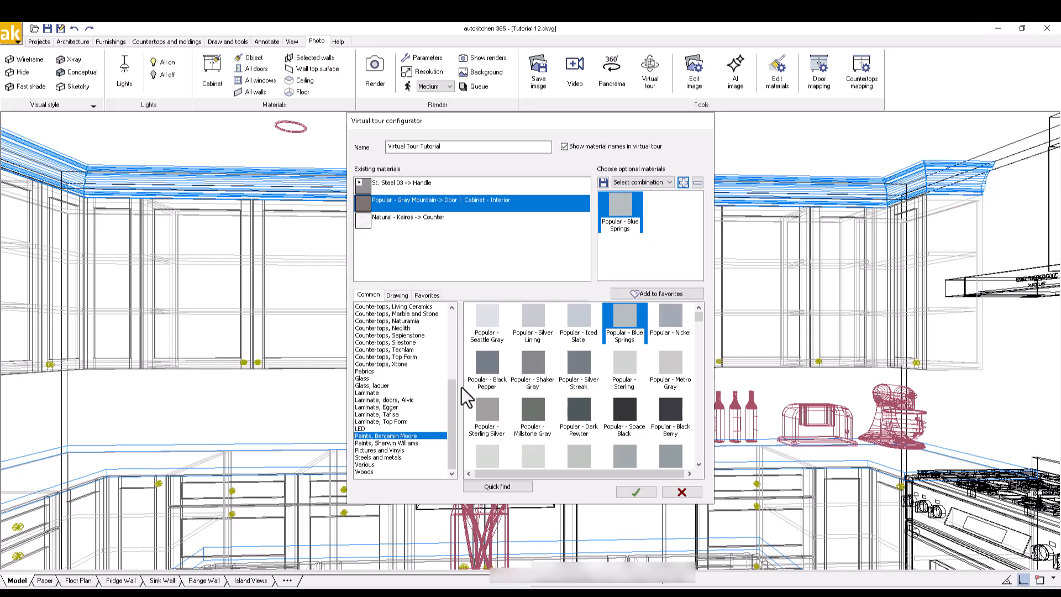
Add Natural Brown Branson Robinia and Light Lakeland Acacia Egger laminates as door options
click(403, 406)
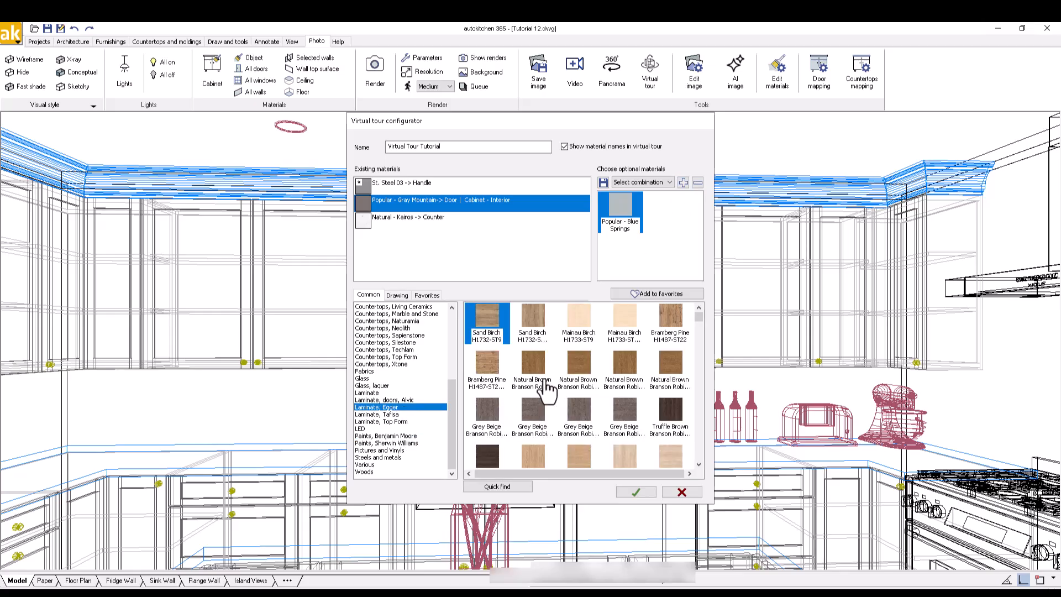
click(538, 370)
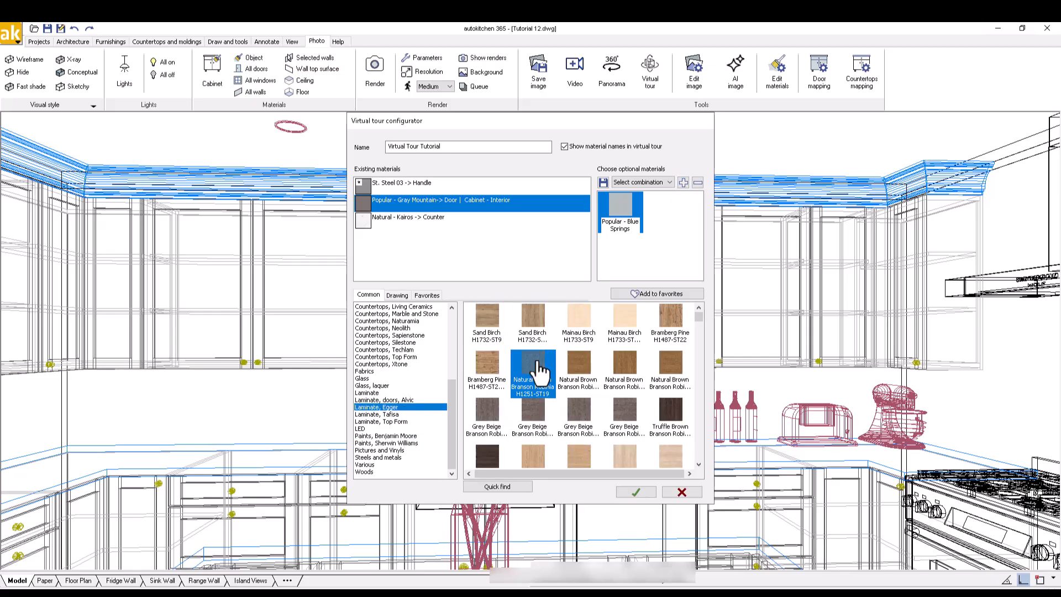
click(683, 182)
click(699, 464)
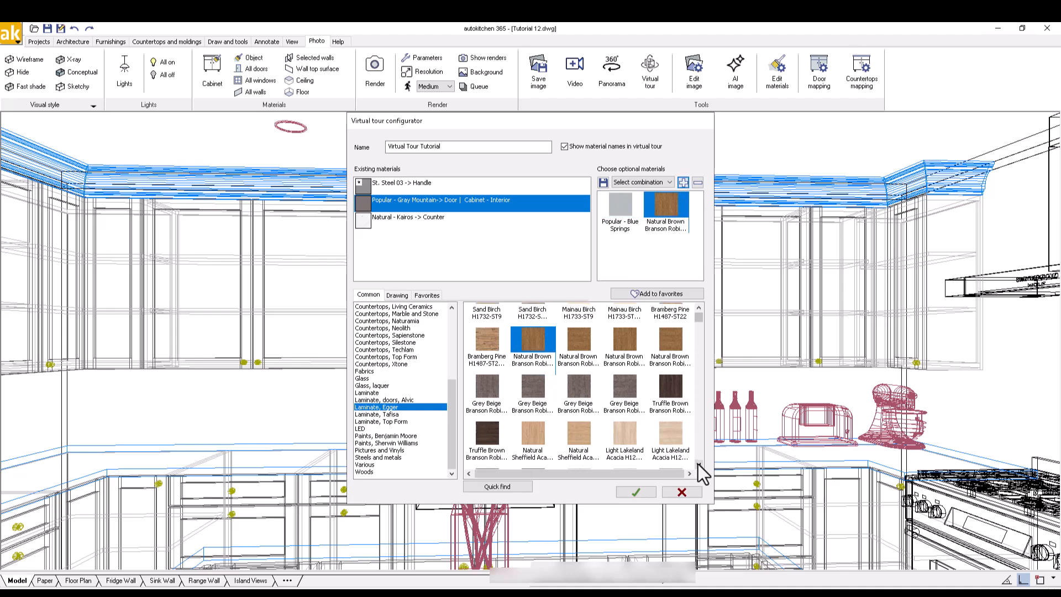
click(630, 439)
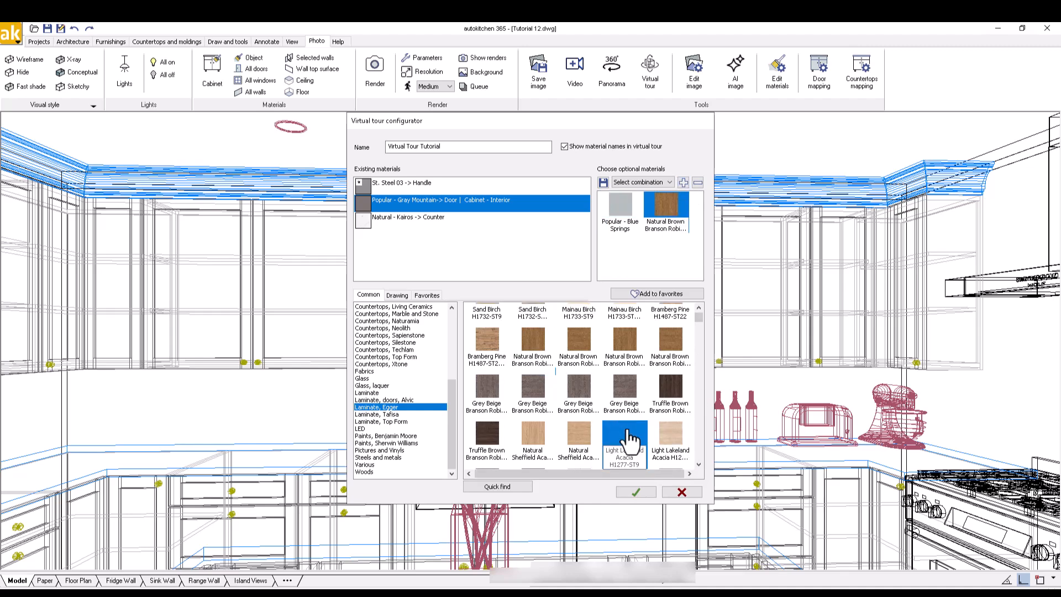
click(684, 184)
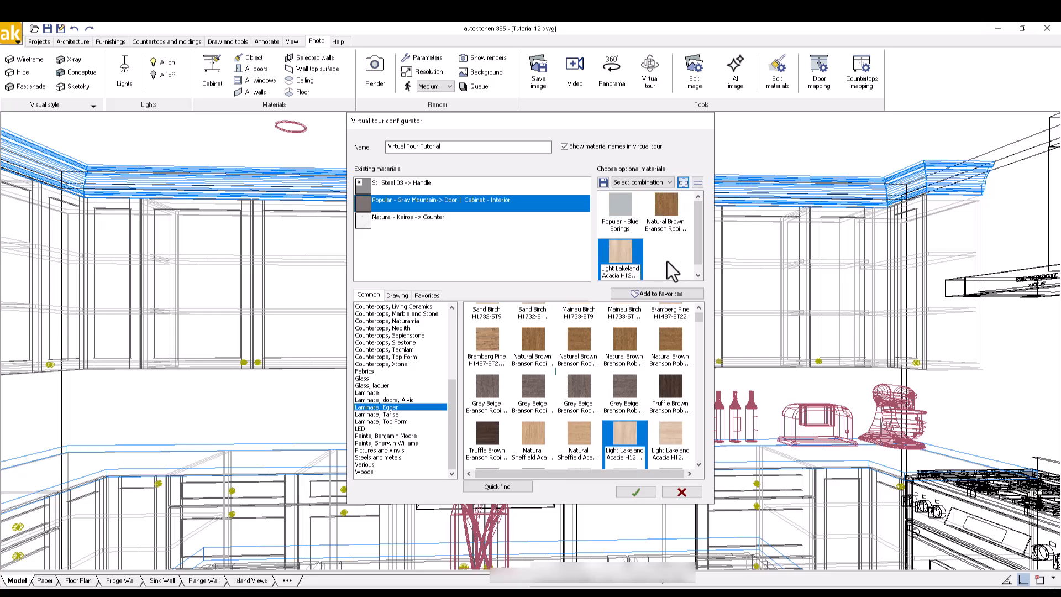
Add Silestone Earthic Ffrom02 and Earthic Raw D as Kairos counter options, then publish the tour
click(424, 218)
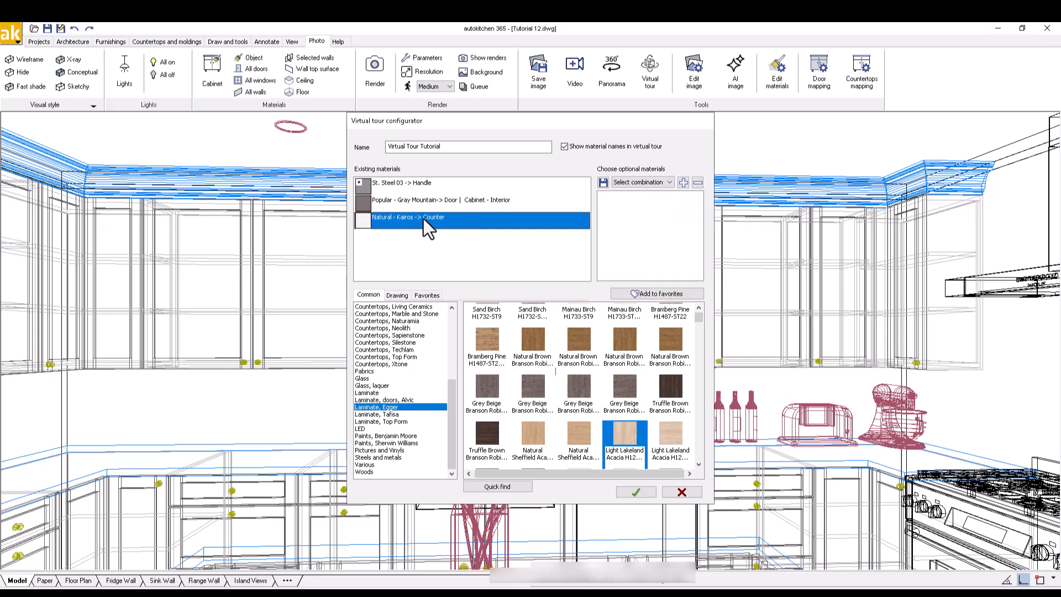
click(409, 343)
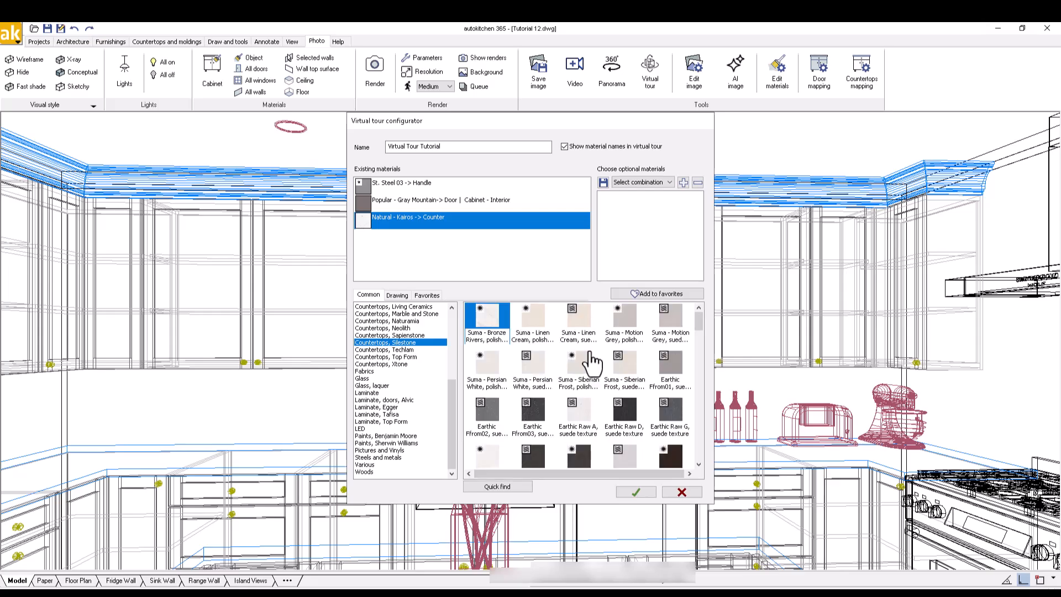
click(486, 416)
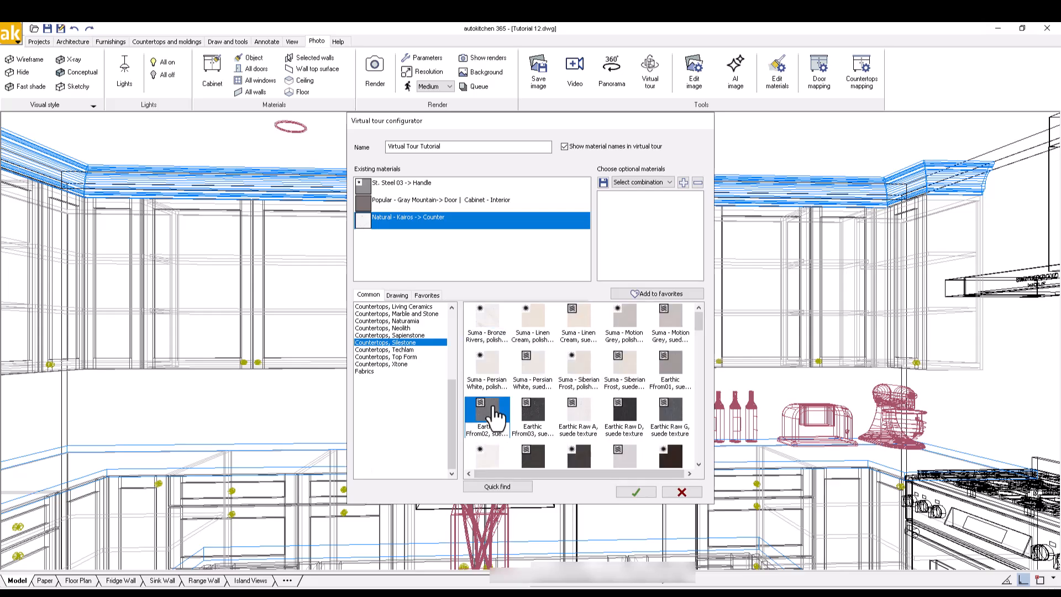
click(684, 183)
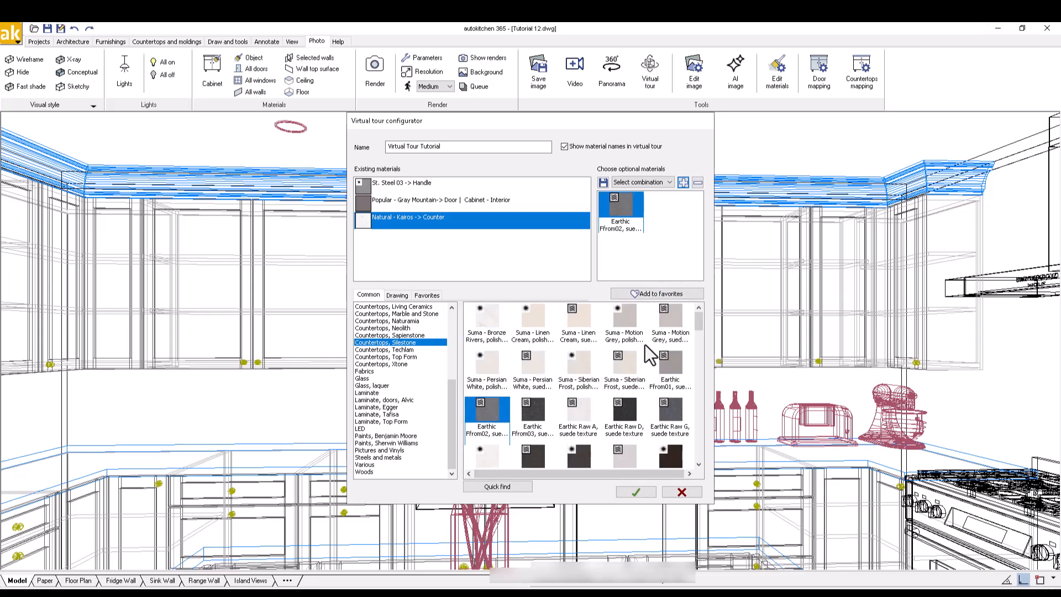
click(627, 412)
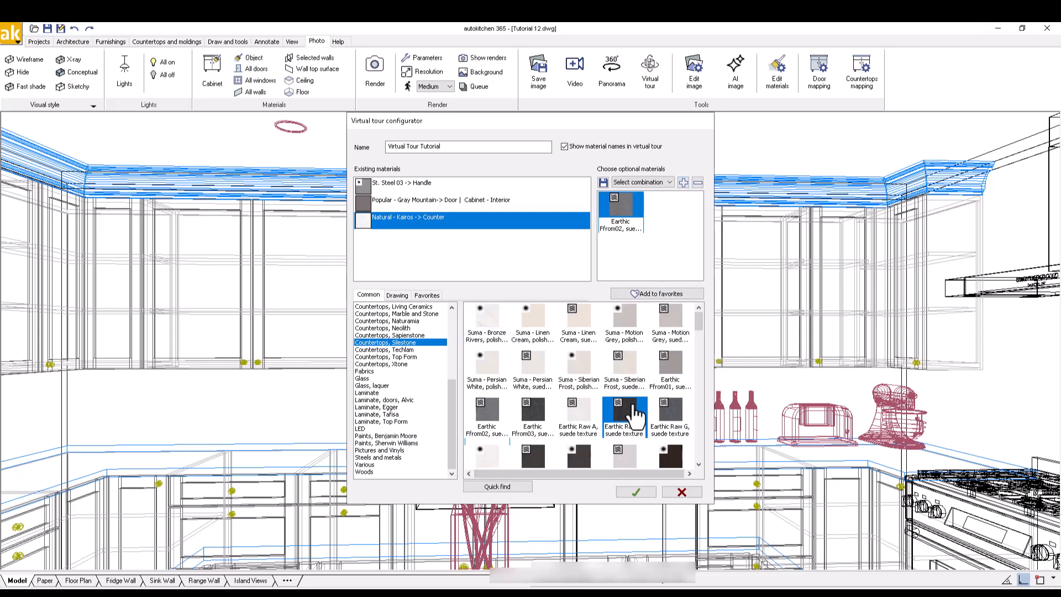
click(683, 184)
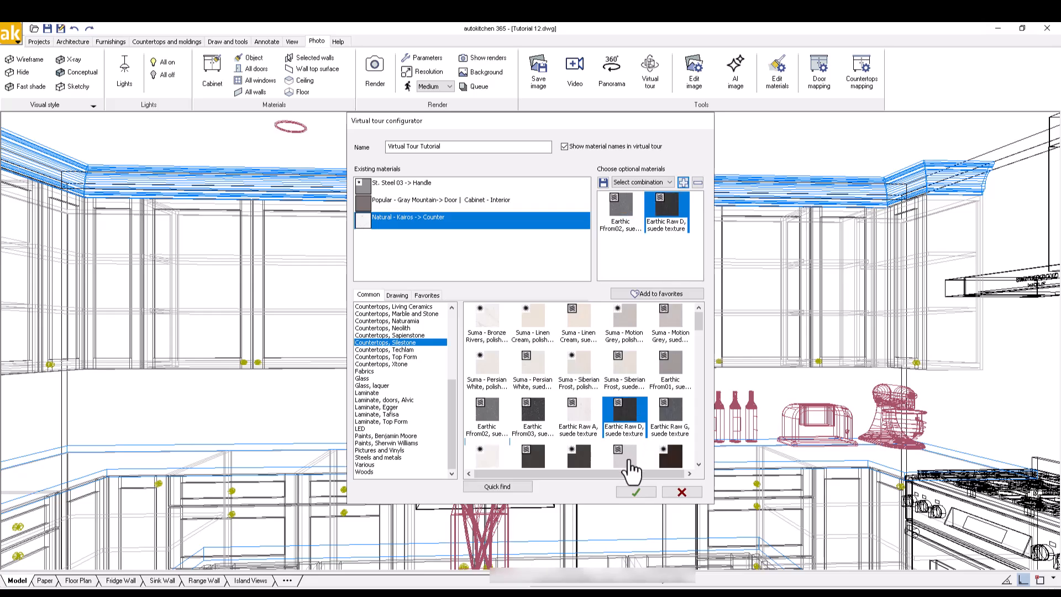
click(636, 492)
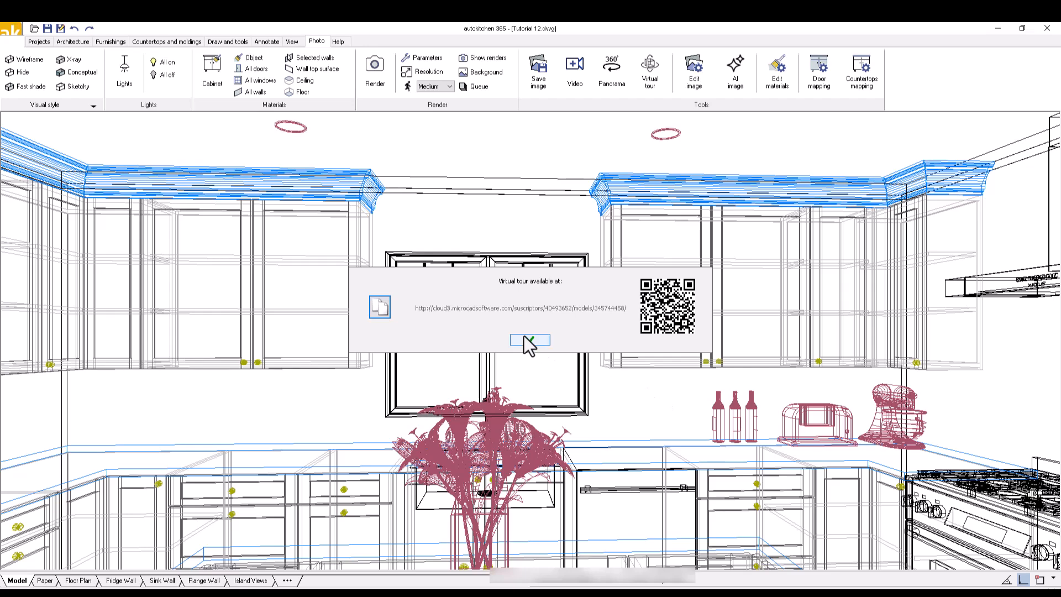
Close the 'Virtual tour available at' notice
click(529, 340)
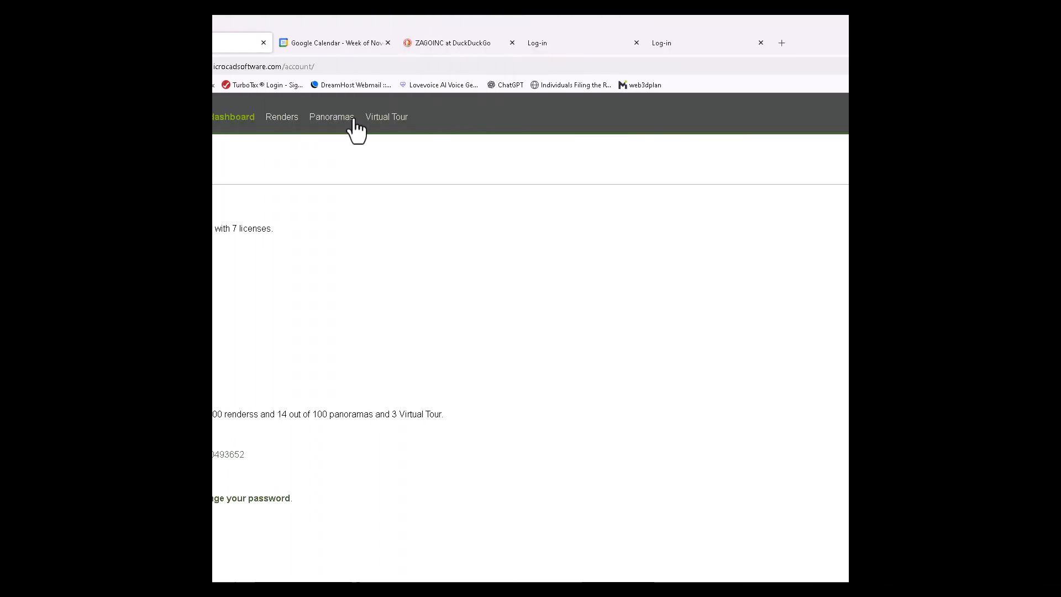
From the Virtual Tour list, launch the Virtual Tour Tutorial's 3-D kitchen room
click(382, 120)
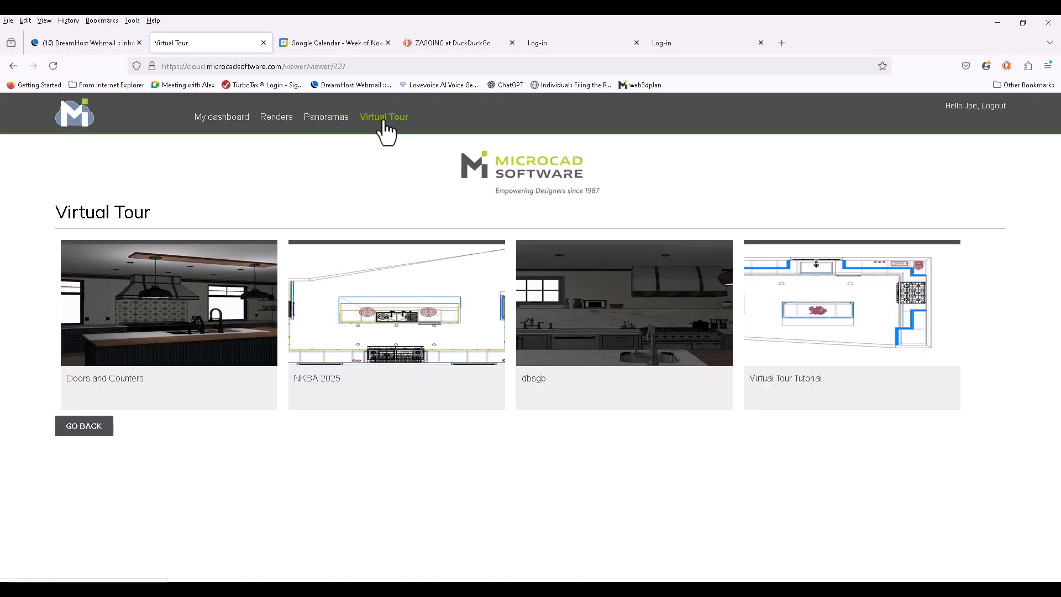
click(832, 307)
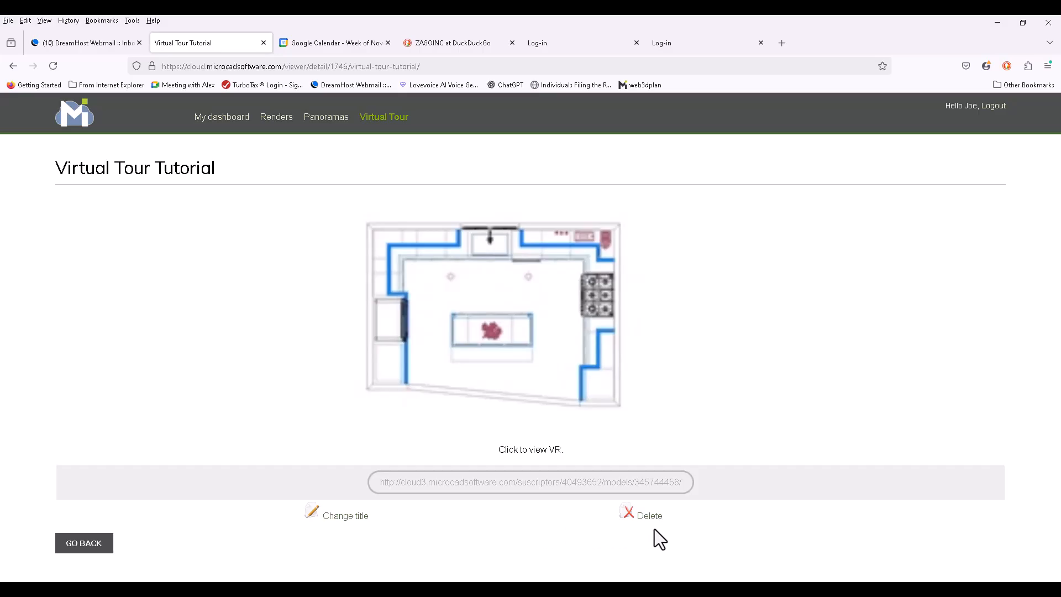
click(518, 340)
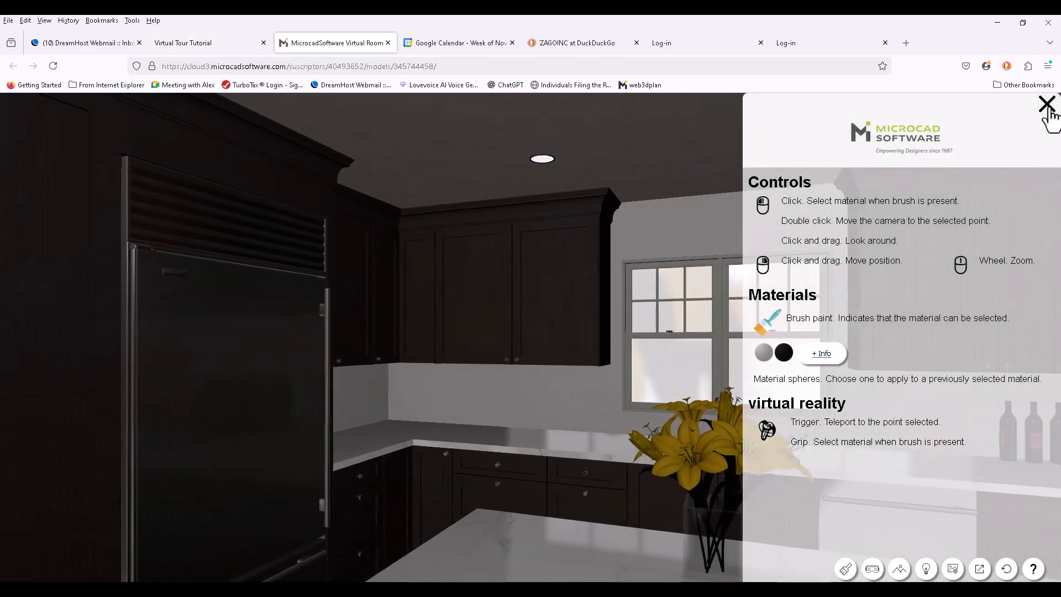
Switch the upper cabinet doors to the second, lighter blue-grey material
click(1046, 104)
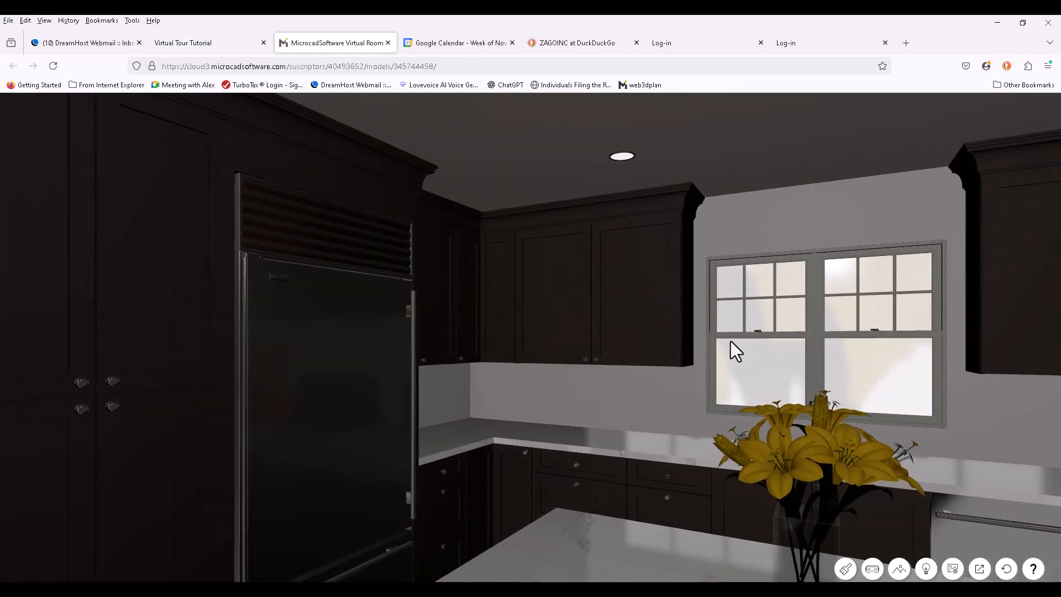
click(660, 320)
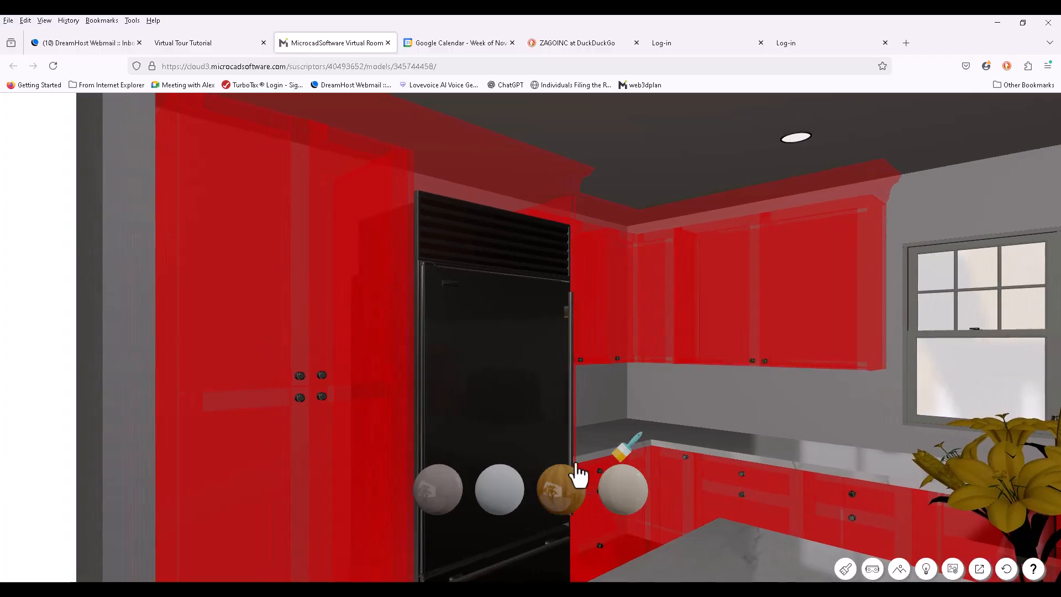
click(511, 501)
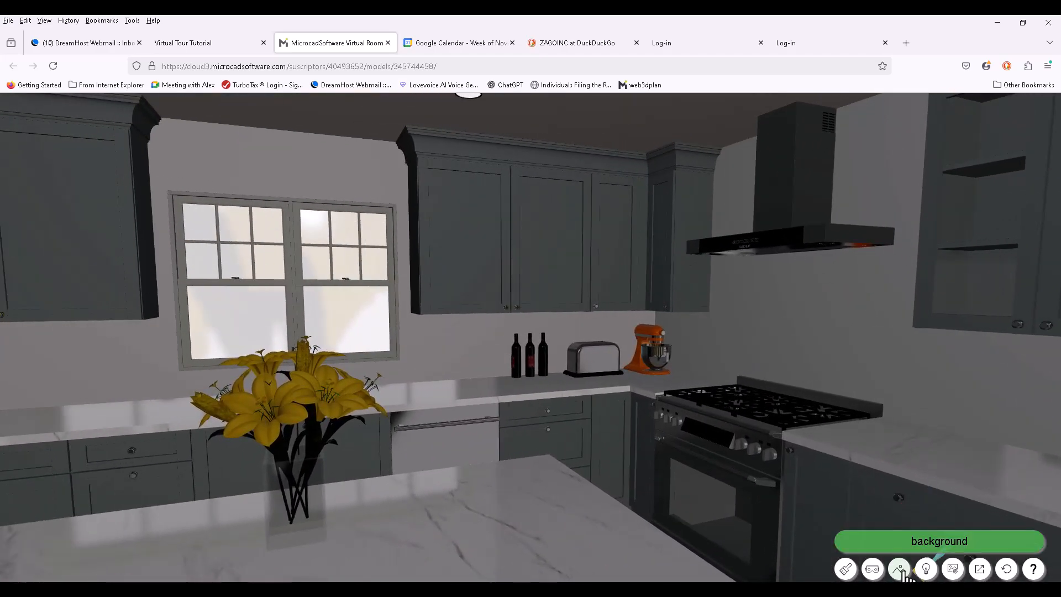
Set a park background outside the window, set lighting to level 3, and turn toward the fridge
click(900, 569)
click(949, 506)
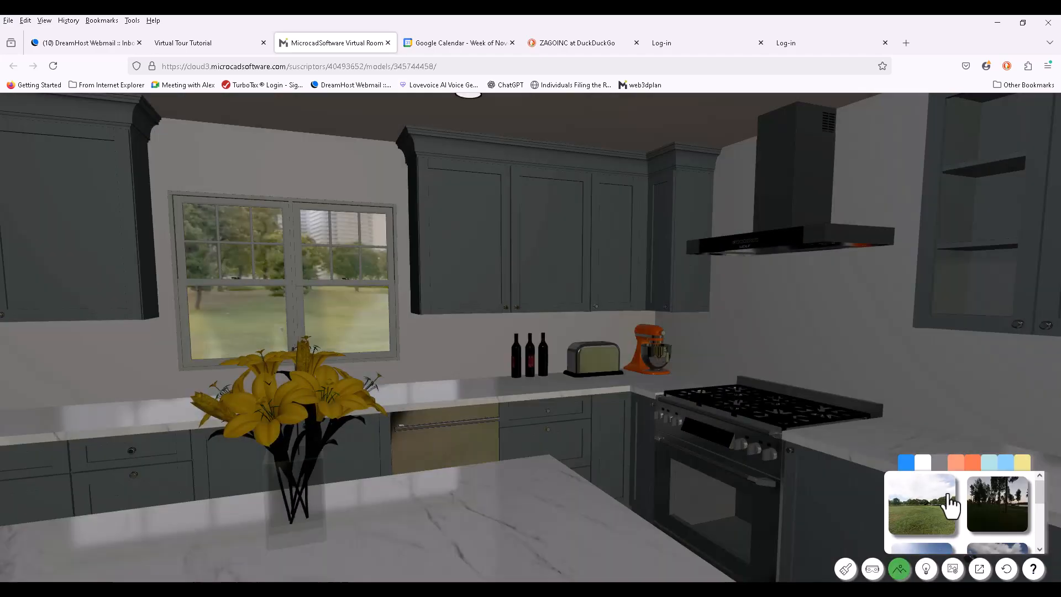
click(926, 570)
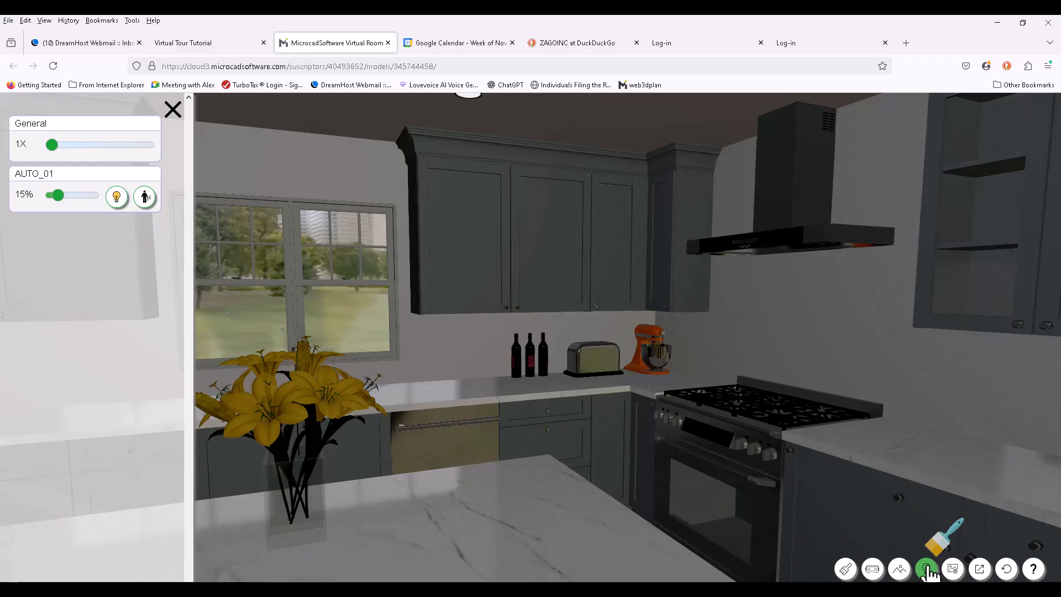
click(953, 570)
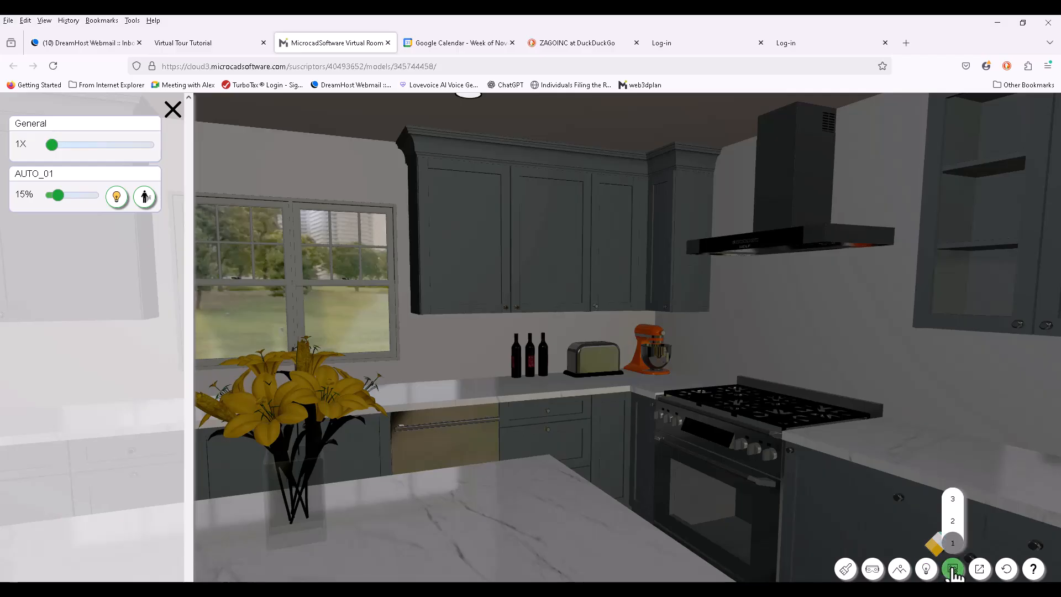
click(953, 500)
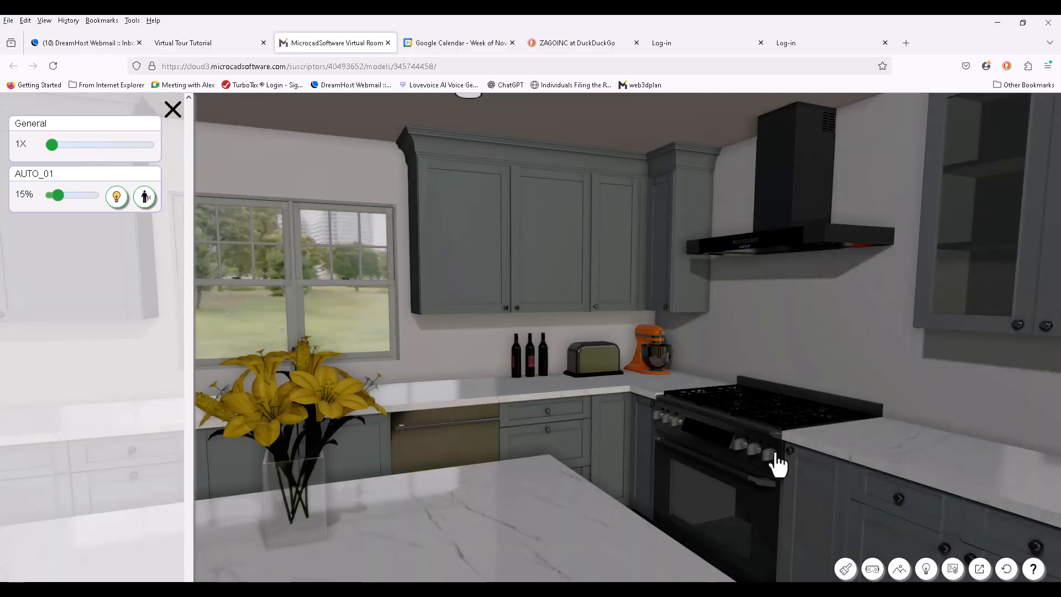
drag(766, 457, 689, 458)
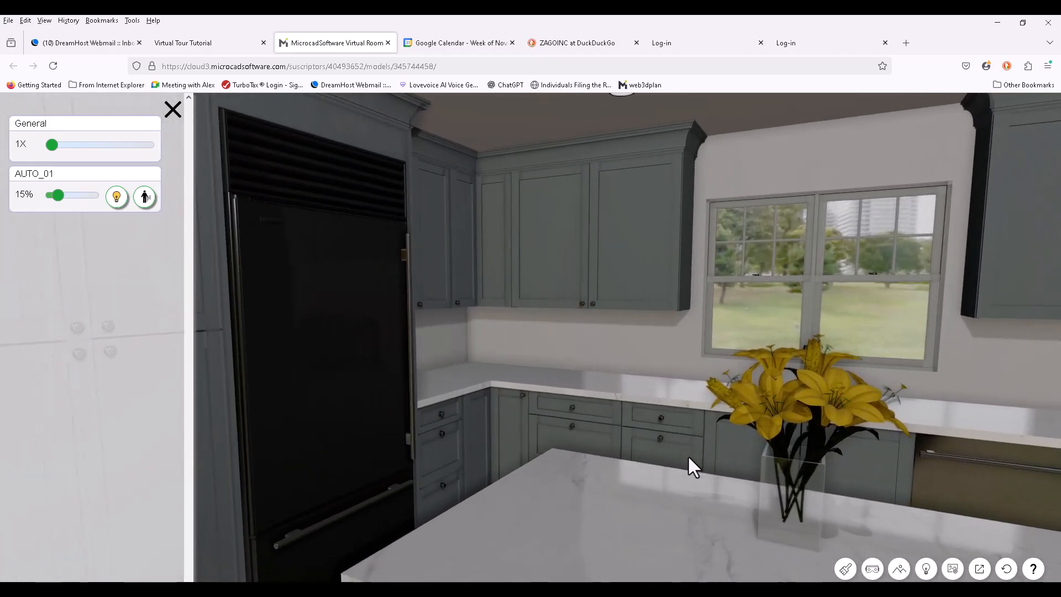